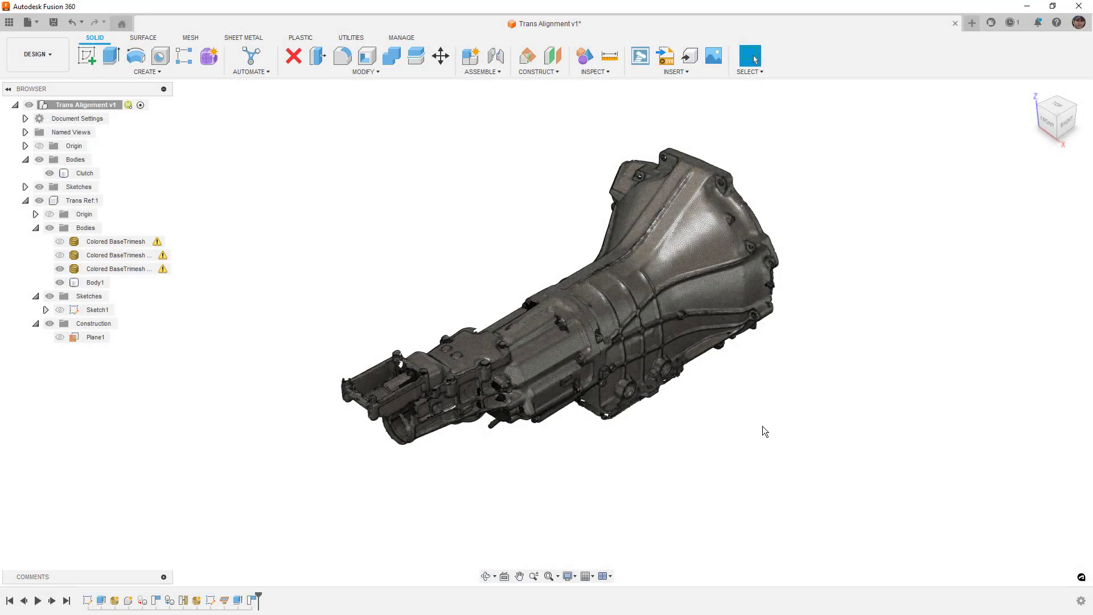
Orbit the finished transmission model to preview it.
{"action": "middle_click_drag", "start_coordinate": [763, 426], "coordinate": [692, 341], "text": "shift"}
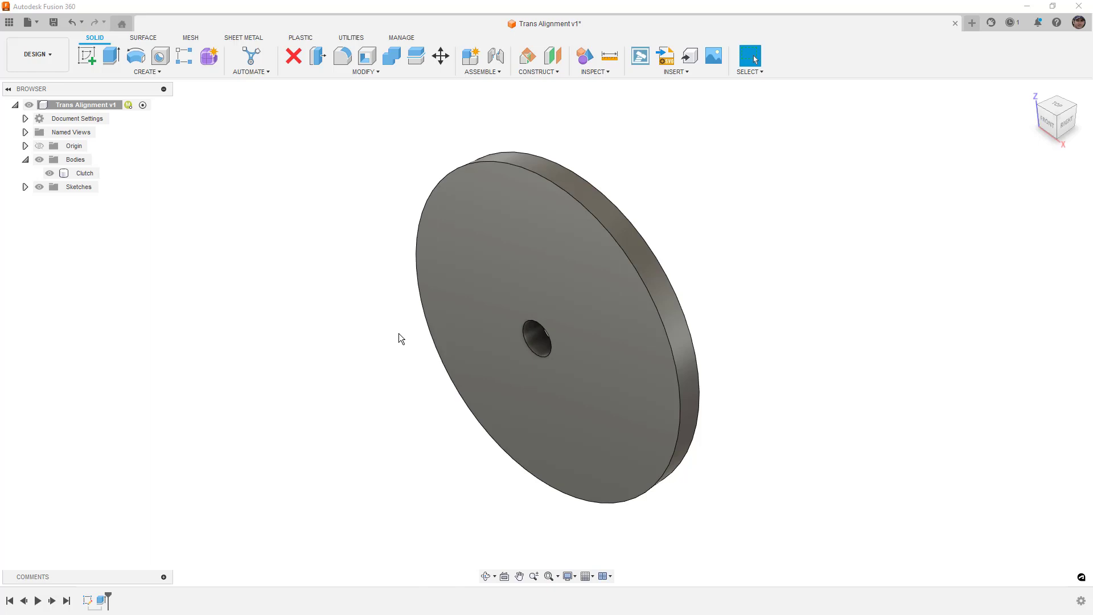
Select and clear the Clutch body, then bring up the Mesh toolset.
{"action": "left_click", "coordinate": [593, 247]}
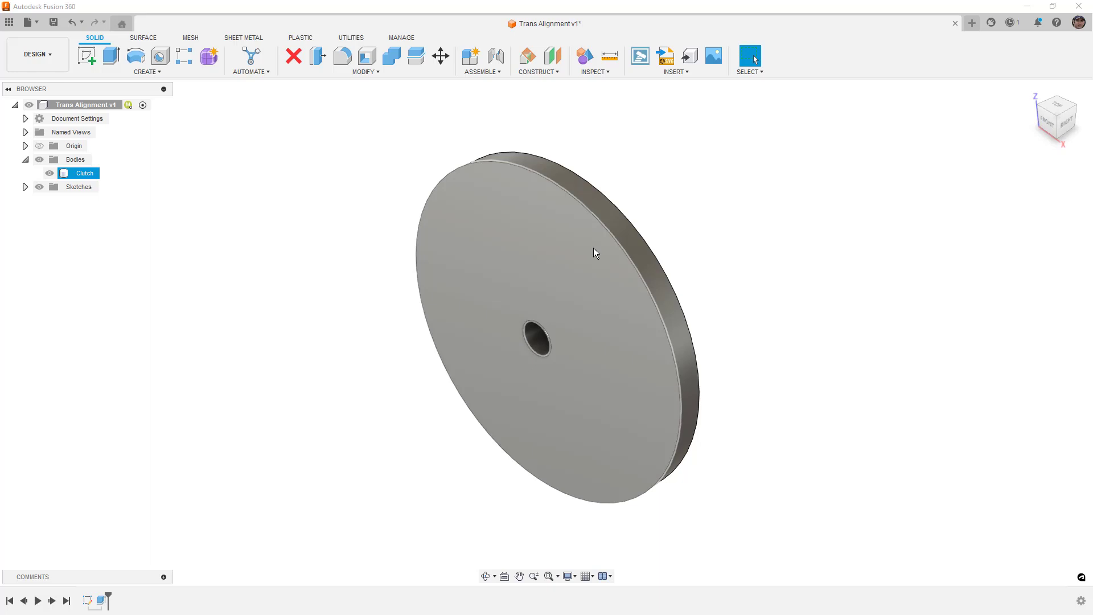
{"action": "left_click", "coordinate": [269, 262]}
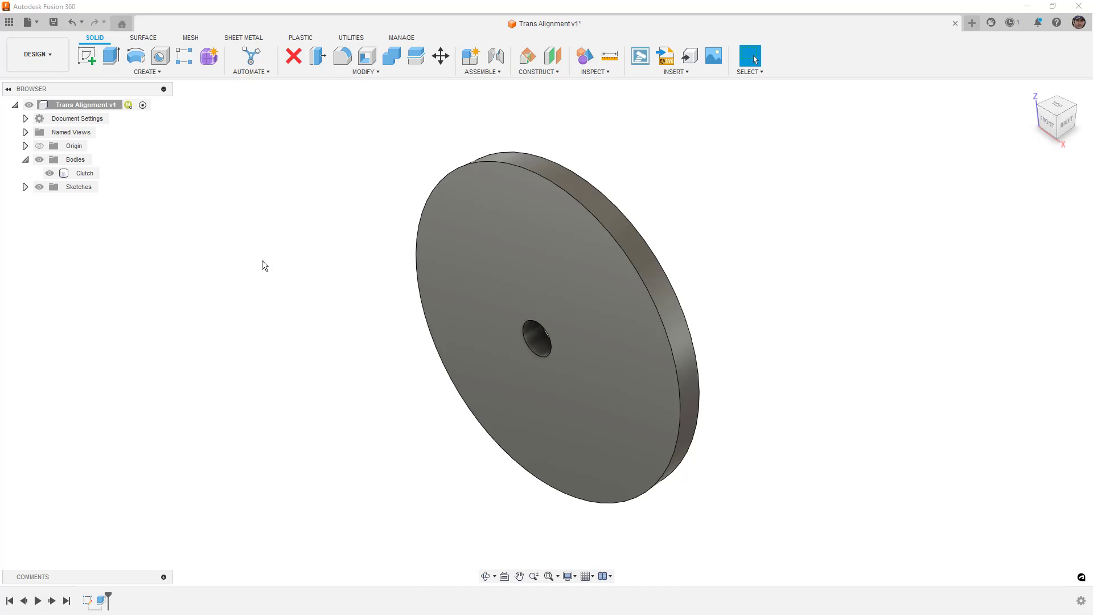
{"action": "left_click", "coordinate": [192, 37]}
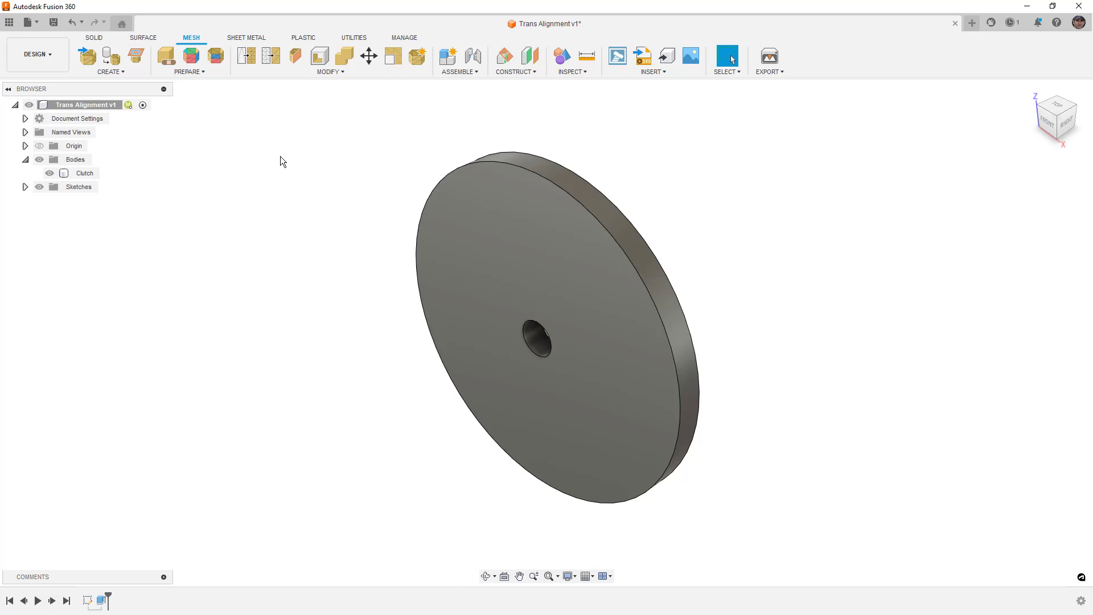
Insert the FullTrans scan file from the computer as a mesh and confirm its placement.
{"action": "left_click", "coordinate": [87, 56]}
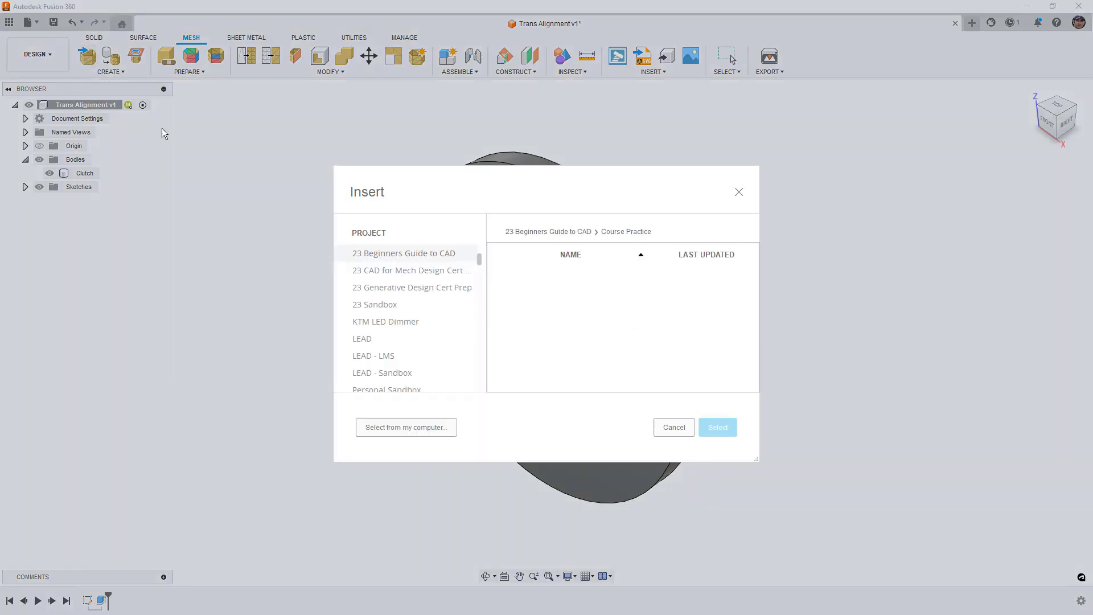
{"action": "left_click", "coordinate": [411, 425]}
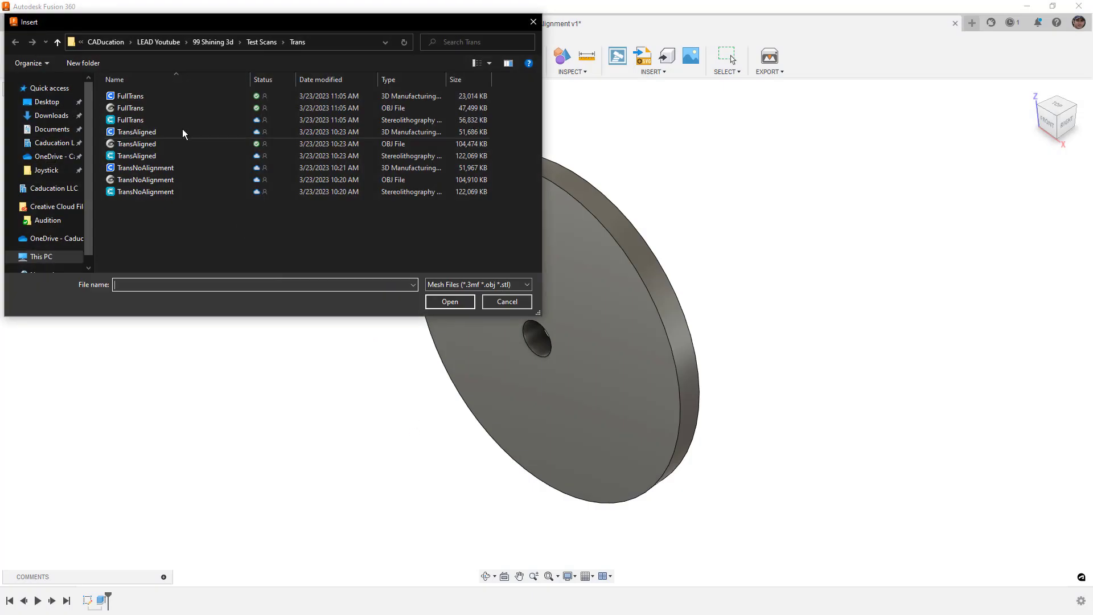
{"action": "left_click", "coordinate": [163, 101]}
{"action": "left_click", "coordinate": [450, 301]}
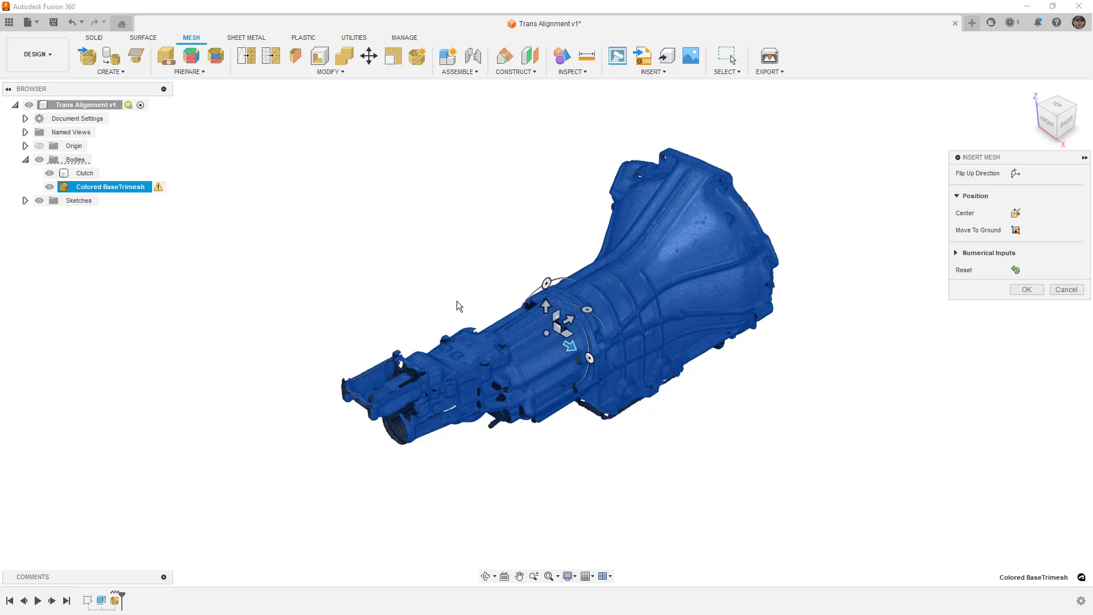
{"action": "left_click", "coordinate": [1029, 290]}
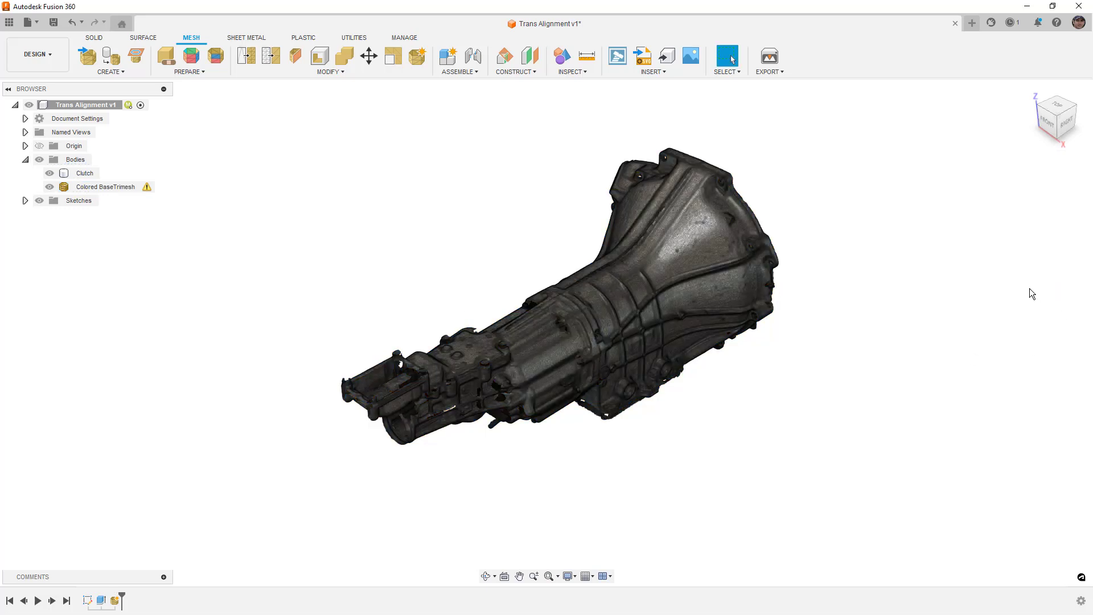
Show the design Origin and orbit to look into the bell housing at the clutch bore.
{"action": "left_click", "coordinate": [41, 149]}
{"action": "left_click", "coordinate": [41, 149]}
{"action": "middle_click_drag", "start_coordinate": [658, 269], "coordinate": [661, 313], "text": "shift"}
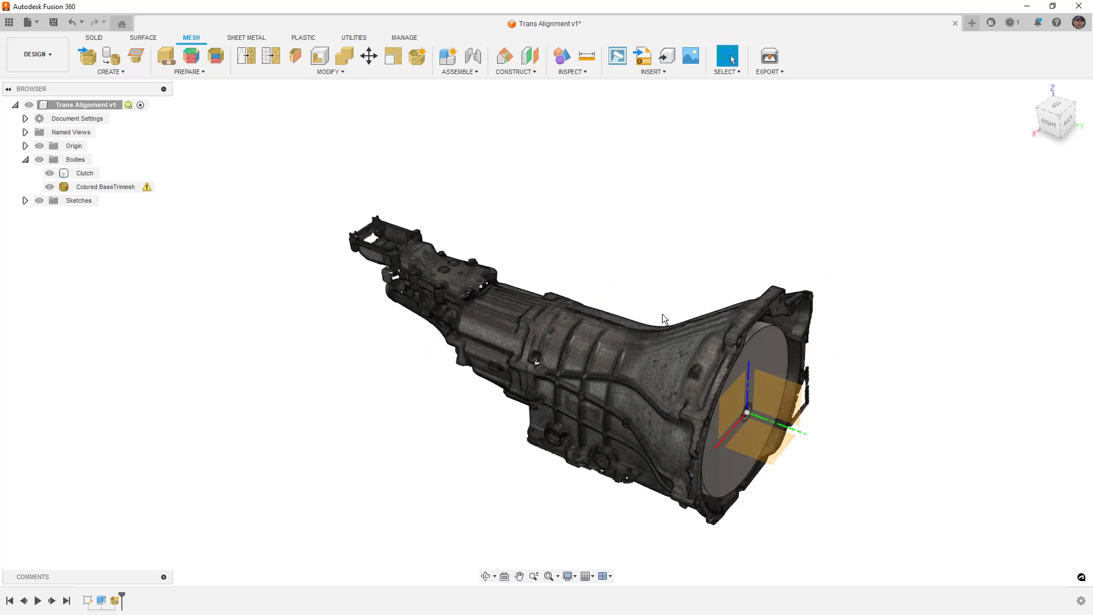
{"action": "scroll", "coordinate": [758, 414], "scroll_direction": "up", "scroll_amount": 6}
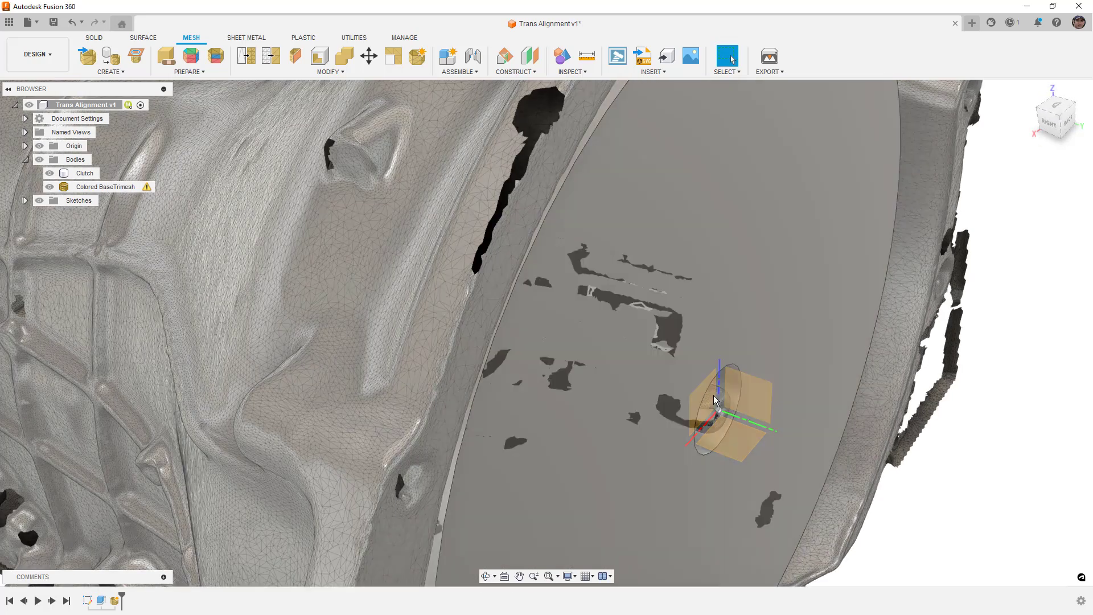
{"action": "scroll", "coordinate": [729, 399], "scroll_direction": "down", "scroll_amount": 4}
{"action": "middle_click_drag", "start_coordinate": [716, 387], "coordinate": [670, 360], "text": "shift"}
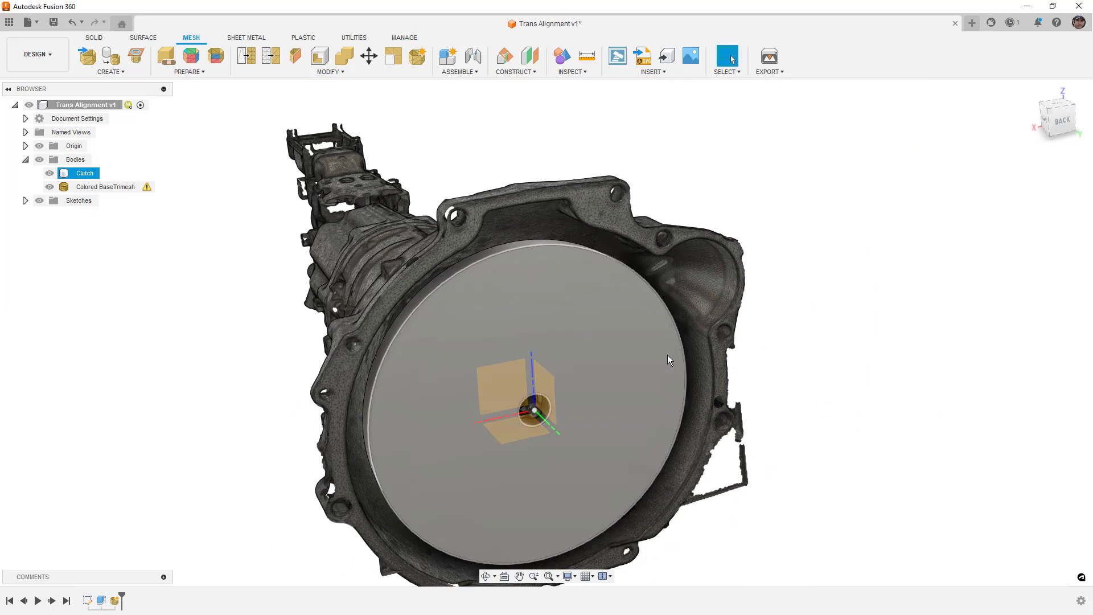
{"action": "left_click", "coordinate": [851, 345]}
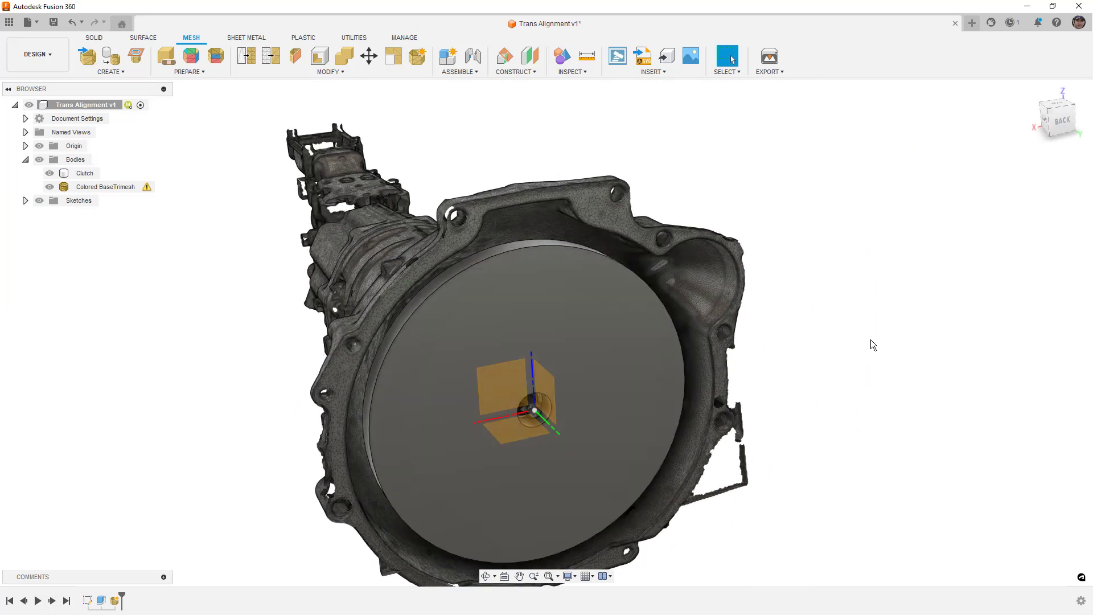
{"action": "middle_click_drag", "start_coordinate": [820, 349], "coordinate": [843, 332]}
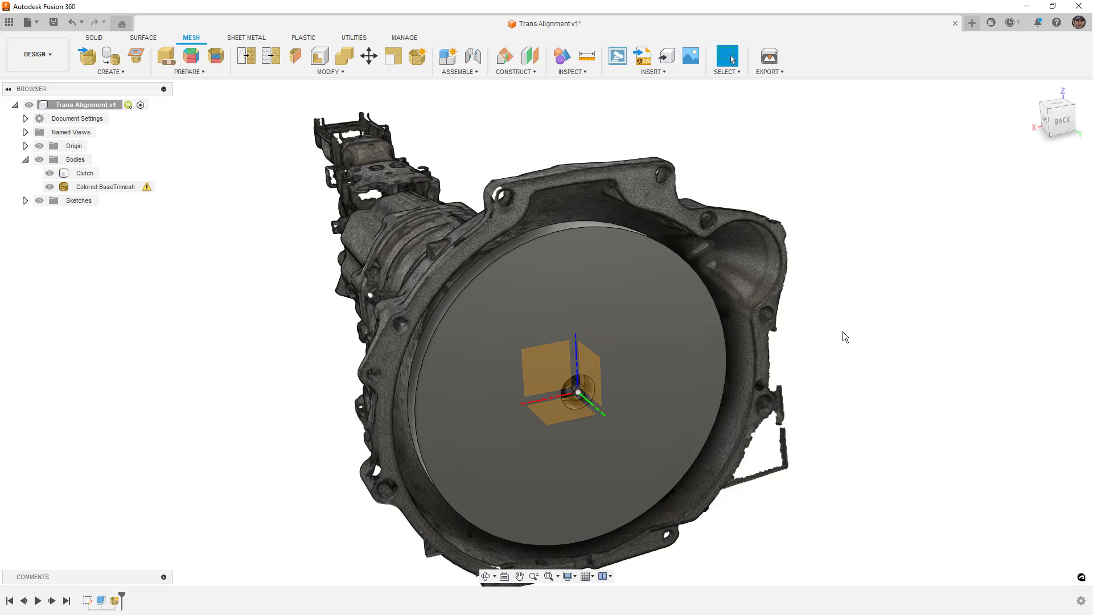
Fine-tune the view around the Clutch disc and return to the Solid toolset.
{"action": "left_click", "coordinate": [551, 241]}
{"action": "scroll", "coordinate": [550, 243], "scroll_direction": "down", "scroll_amount": 5}
{"action": "middle_click_drag", "start_coordinate": [586, 288], "coordinate": [575, 302], "text": "shift"}
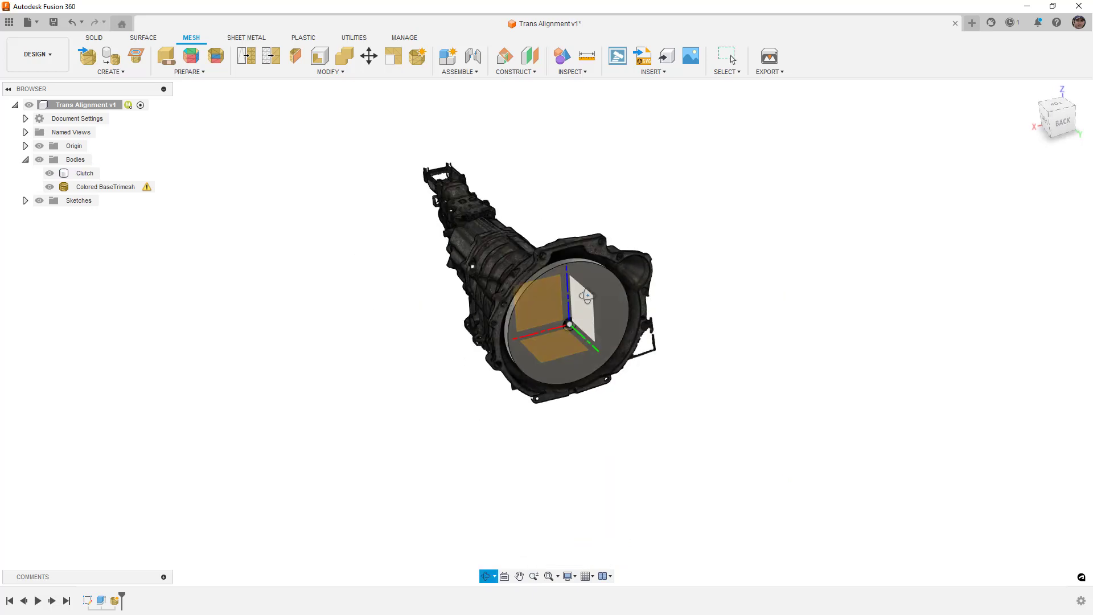
{"action": "left_click", "coordinate": [371, 267]}
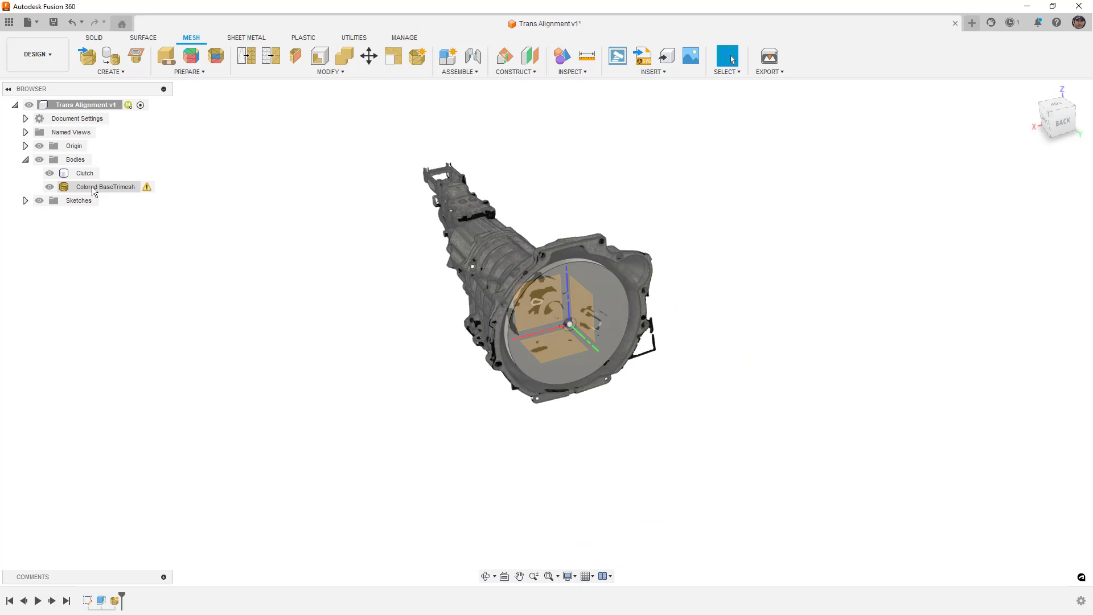
{"action": "left_click", "coordinate": [98, 36]}
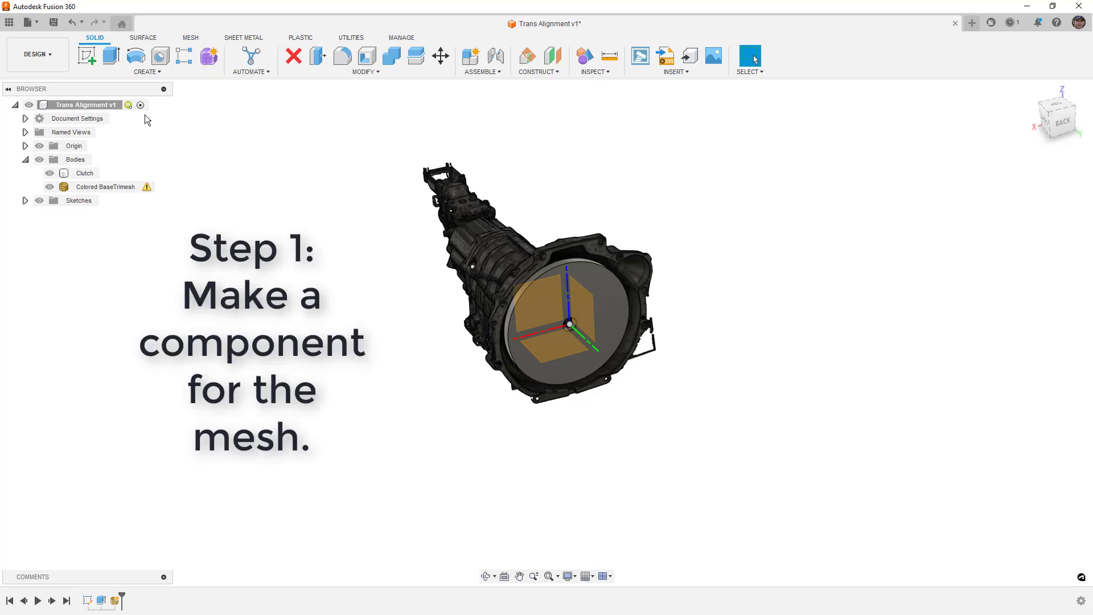
Create a new component named 'Trans Ref'.
{"action": "left_click", "coordinate": [472, 57]}
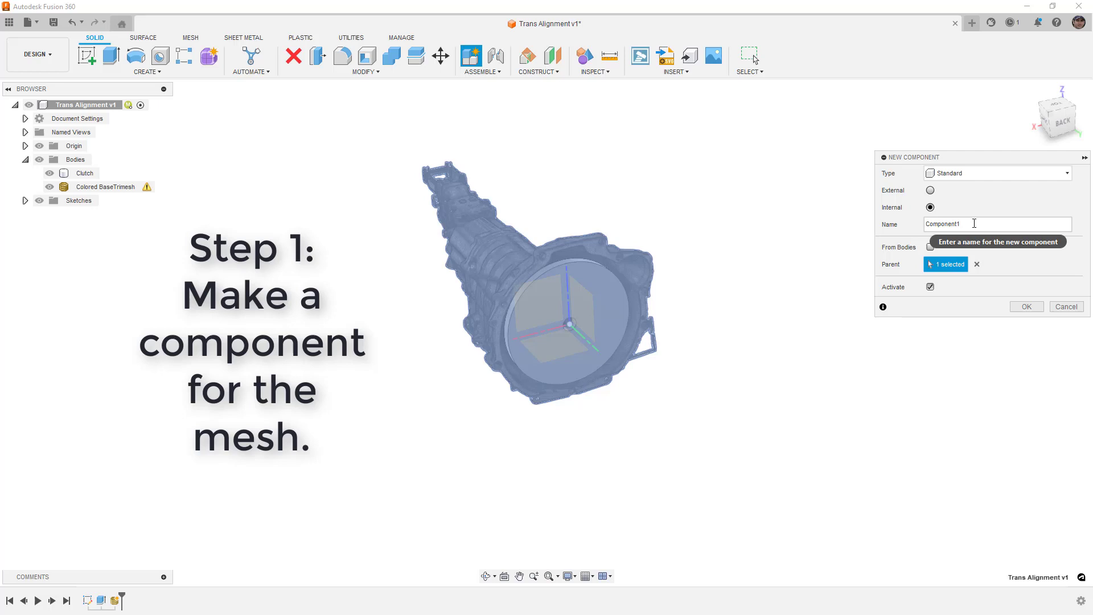
{"action": "double_click", "coordinate": [983, 223]}
{"action": "type", "text": "Trans Ref"}
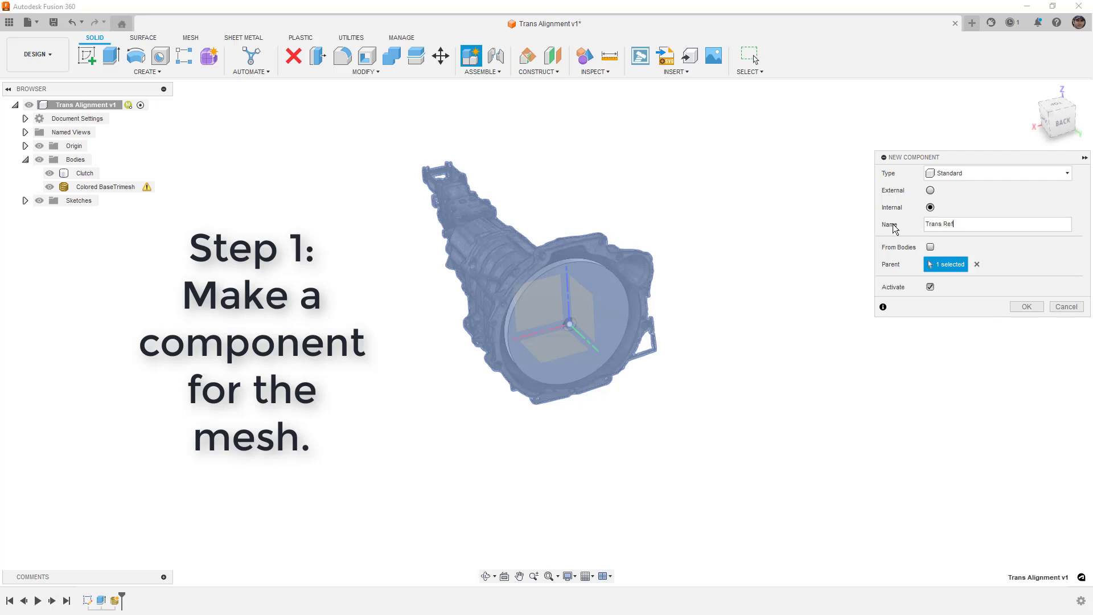
{"action": "key", "text": "Return"}
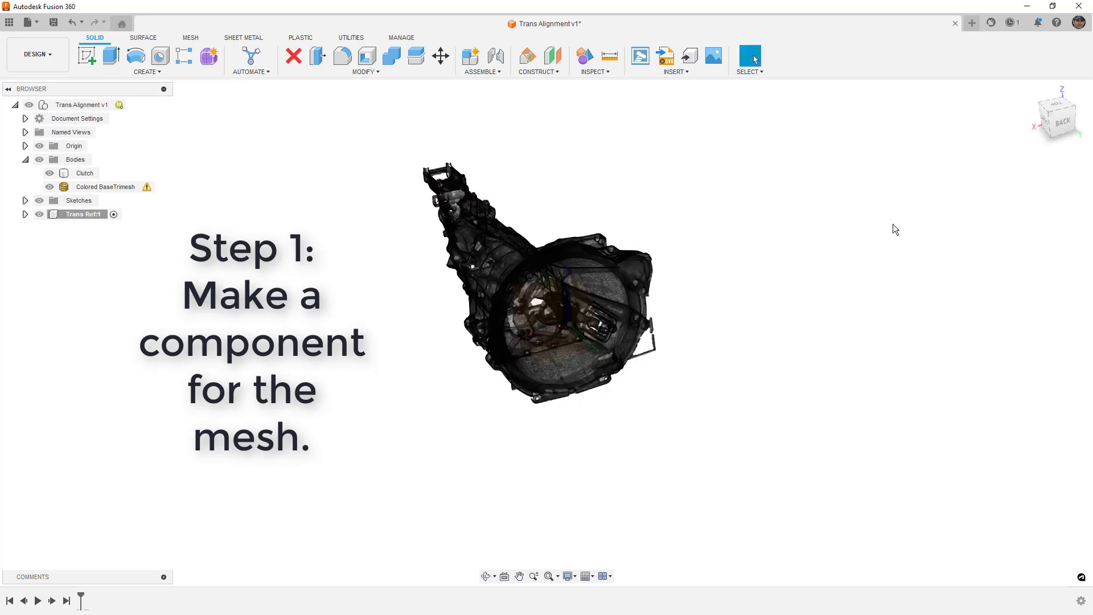
Move the Colored BaseTrimesh mesh into Trans Ref:1 and drag it away from the Clutch disc.
{"action": "left_click", "coordinate": [26, 214]}
{"action": "left_click", "coordinate": [49, 228]}
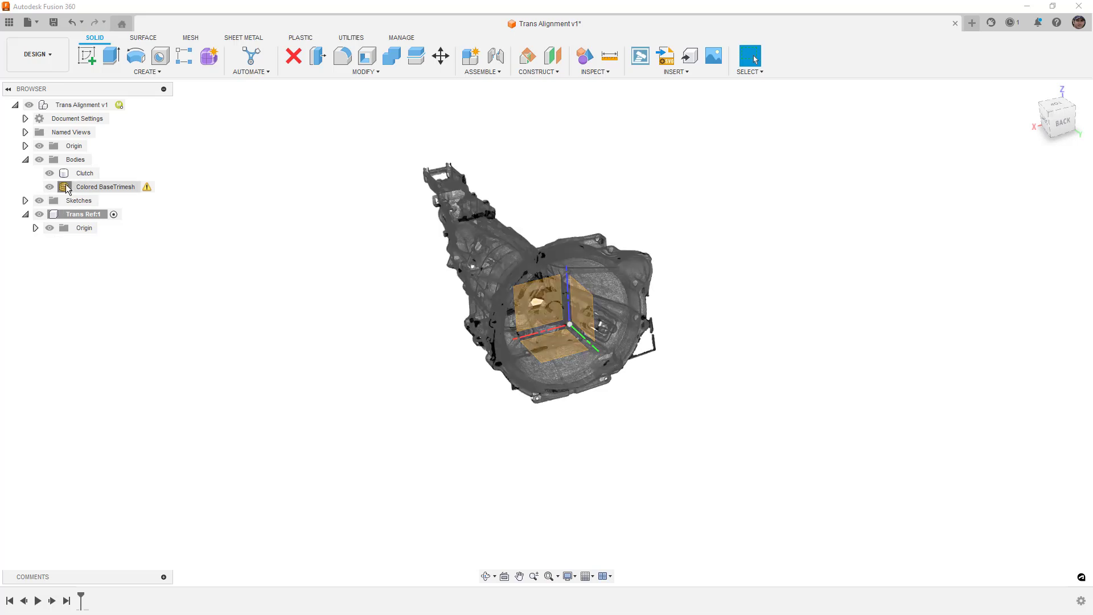
{"action": "left_click_drag", "start_coordinate": [66, 189], "coordinate": [70, 217]}
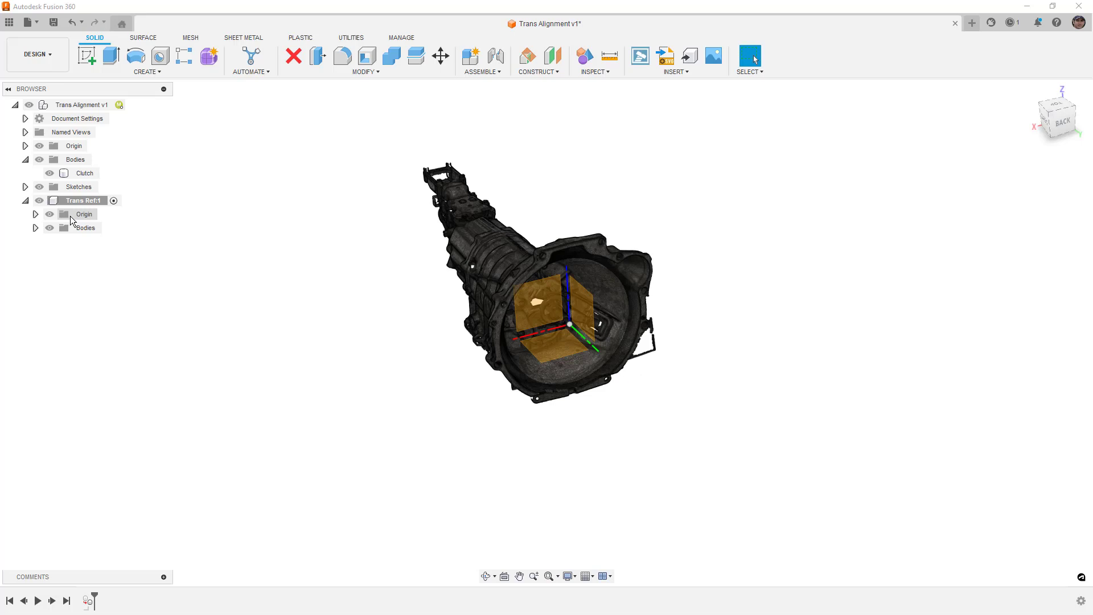
{"action": "left_click", "coordinate": [36, 228]}
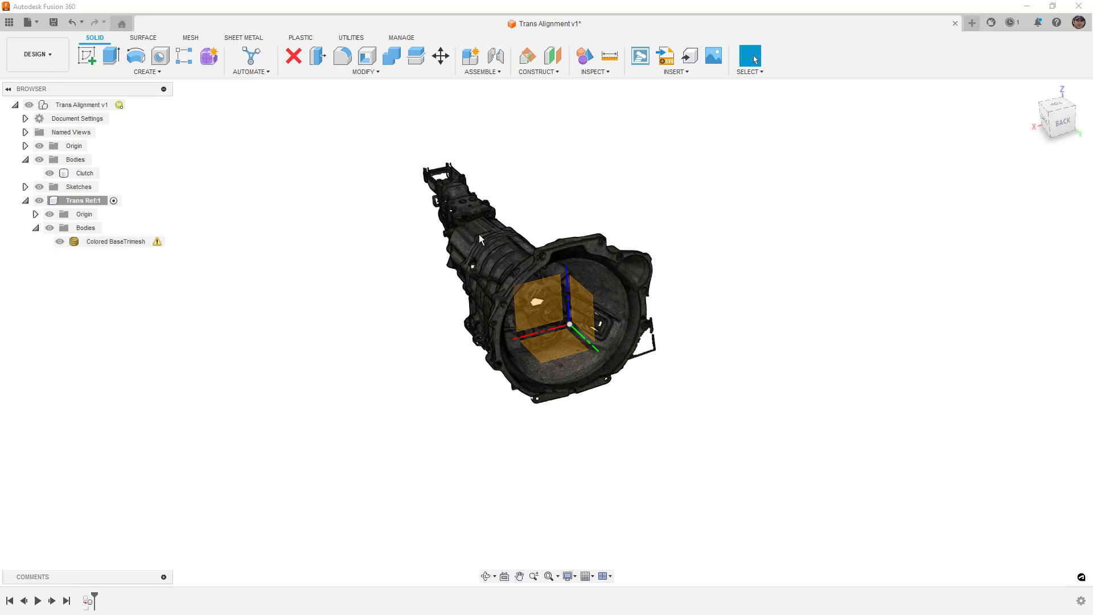
{"action": "left_click_drag", "start_coordinate": [480, 234], "coordinate": [289, 234]}
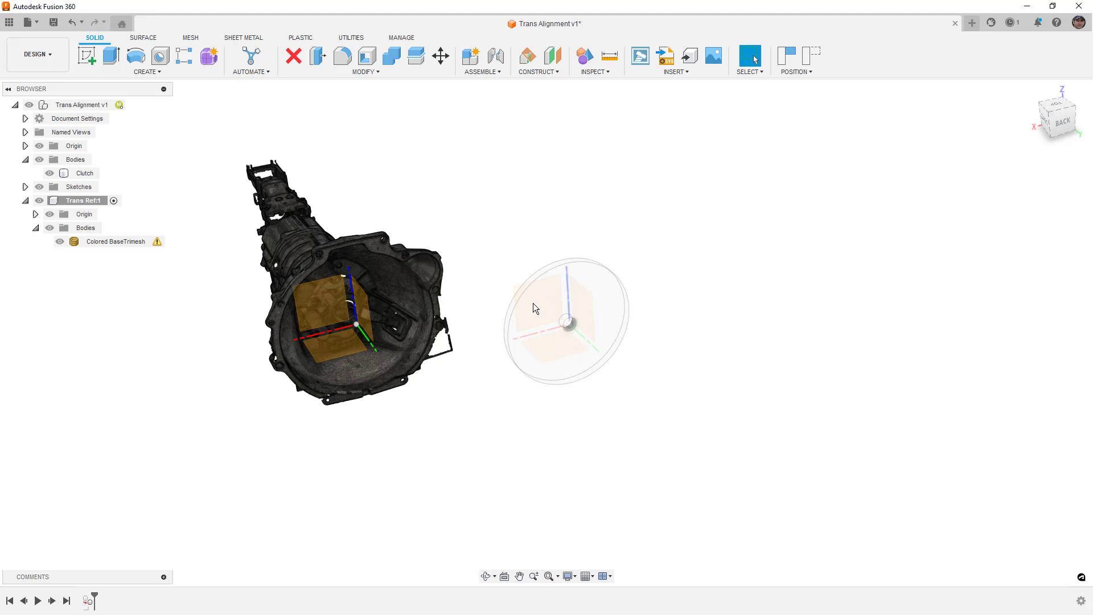
{"action": "left_click", "coordinate": [441, 56]}
{"action": "left_click", "coordinate": [1030, 173]}
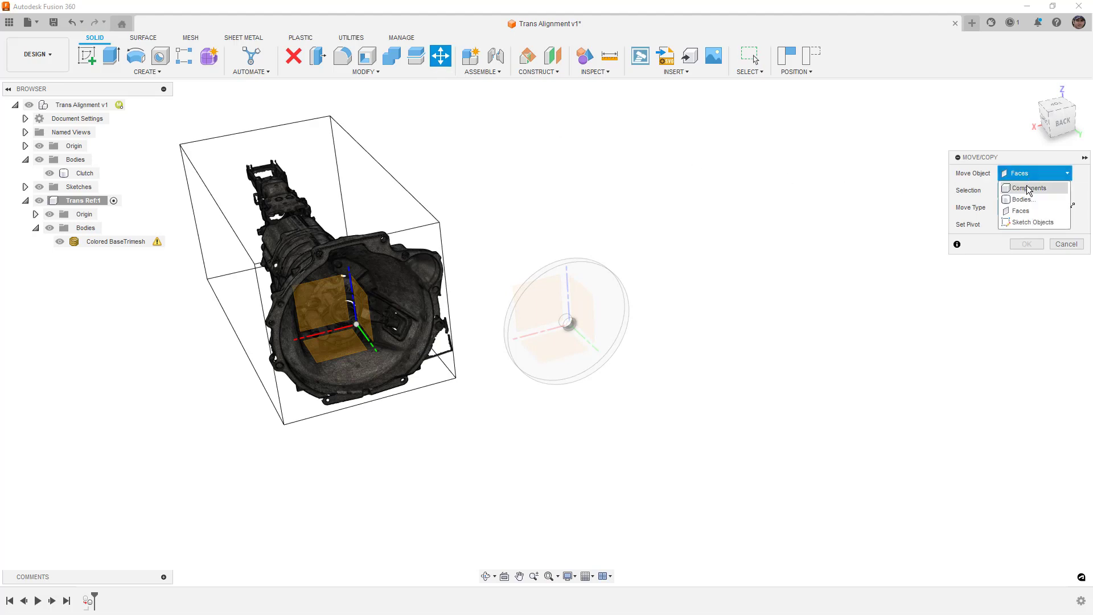
{"action": "left_click", "coordinate": [1025, 188]}
{"action": "left_click", "coordinate": [381, 257]}
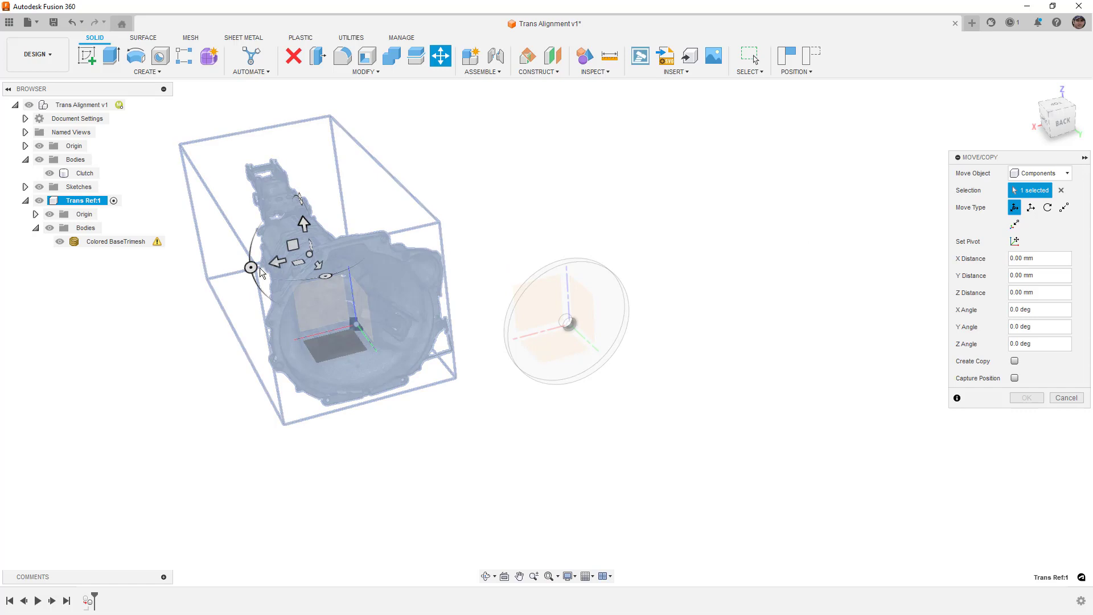
{"action": "left_click_drag", "start_coordinate": [251, 267], "coordinate": [336, 283]}
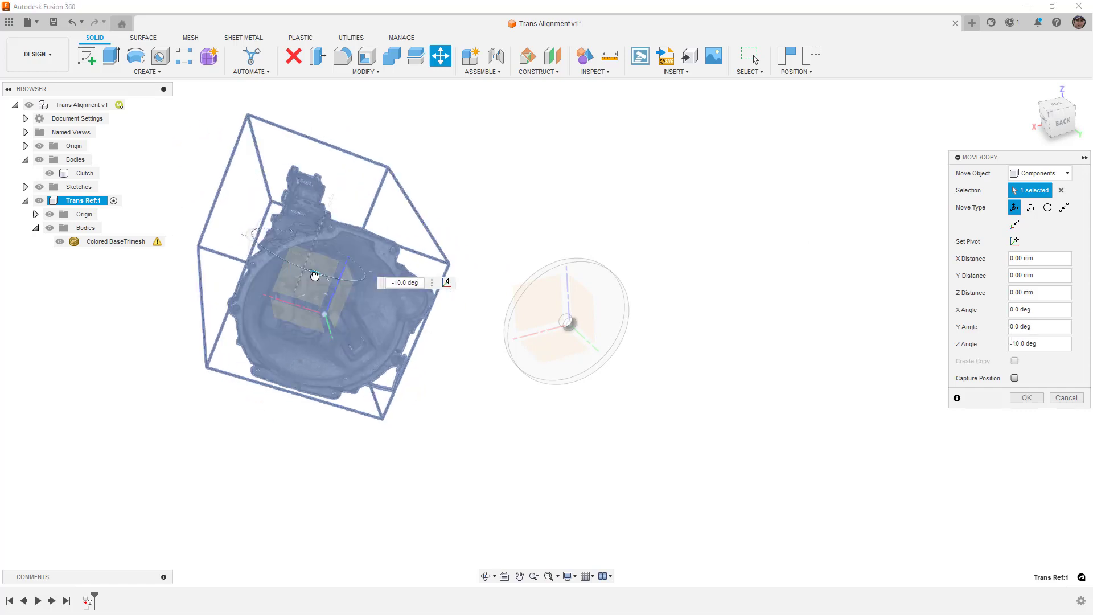
{"action": "left_click_drag", "start_coordinate": [315, 276], "coordinate": [283, 272]}
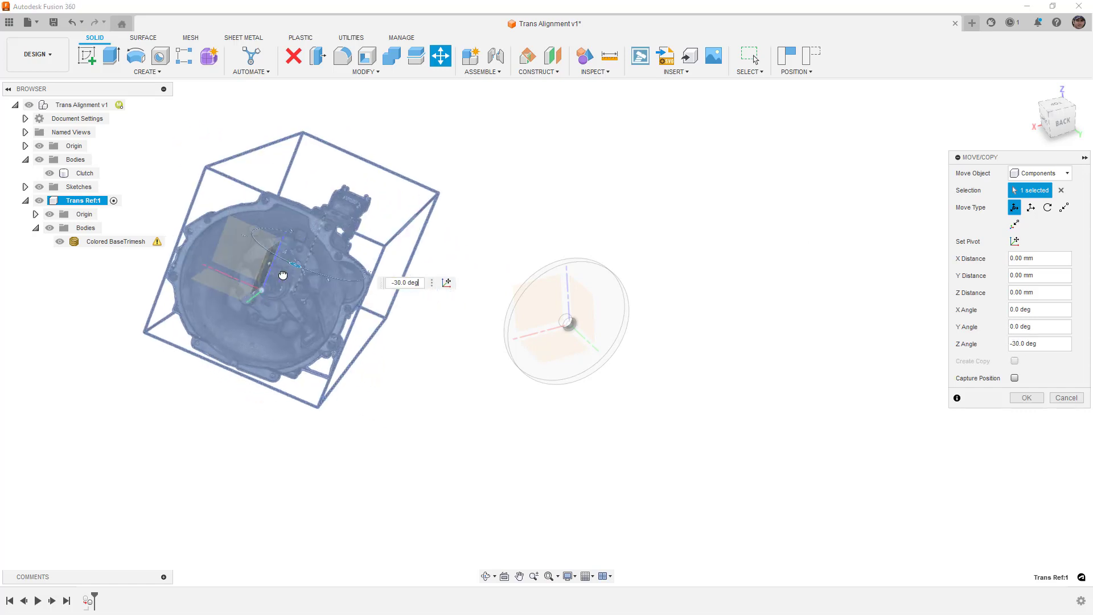
{"action": "left_click", "coordinate": [1015, 378]}
{"action": "left_click", "coordinate": [1027, 398]}
{"action": "mouse_move", "coordinate": [722, 282]}
{"action": "middle_mouse_down", "text": "shift"}
{"action": "mouse_move", "coordinate": [725, 292]}
{"action": "mouse_move", "coordinate": [651, 305]}
{"action": "mouse_move", "coordinate": [671, 305]}
{"action": "mouse_move", "coordinate": [705, 276]}
{"action": "mouse_move", "coordinate": [708, 285]}
{"action": "middle_mouse_up", "text": "shift"}
{"action": "left_click", "coordinate": [658, 268]}
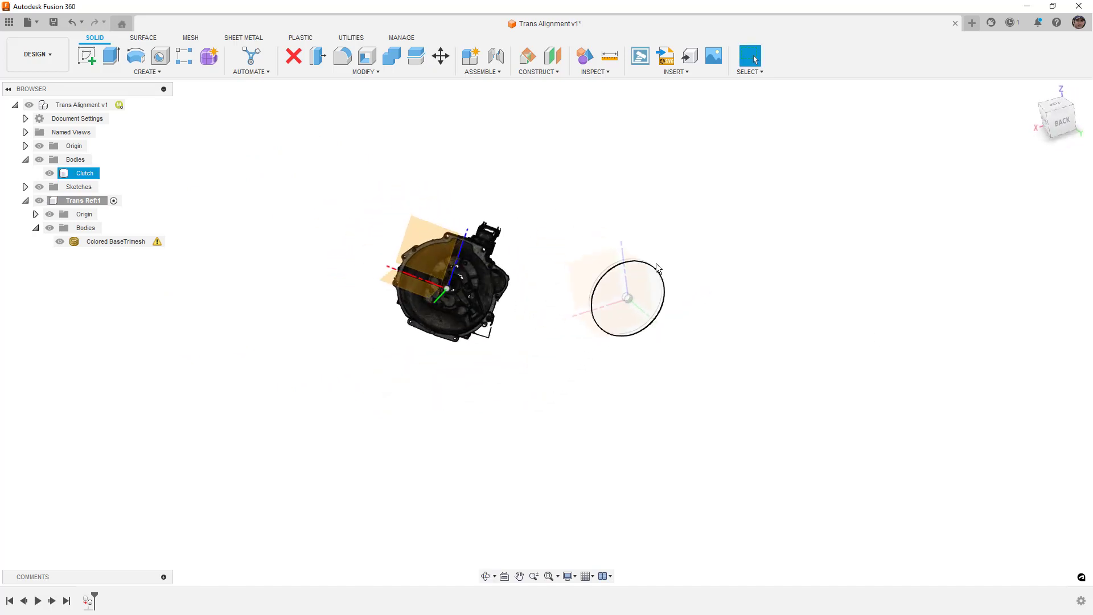
{"action": "left_click", "coordinate": [631, 251]}
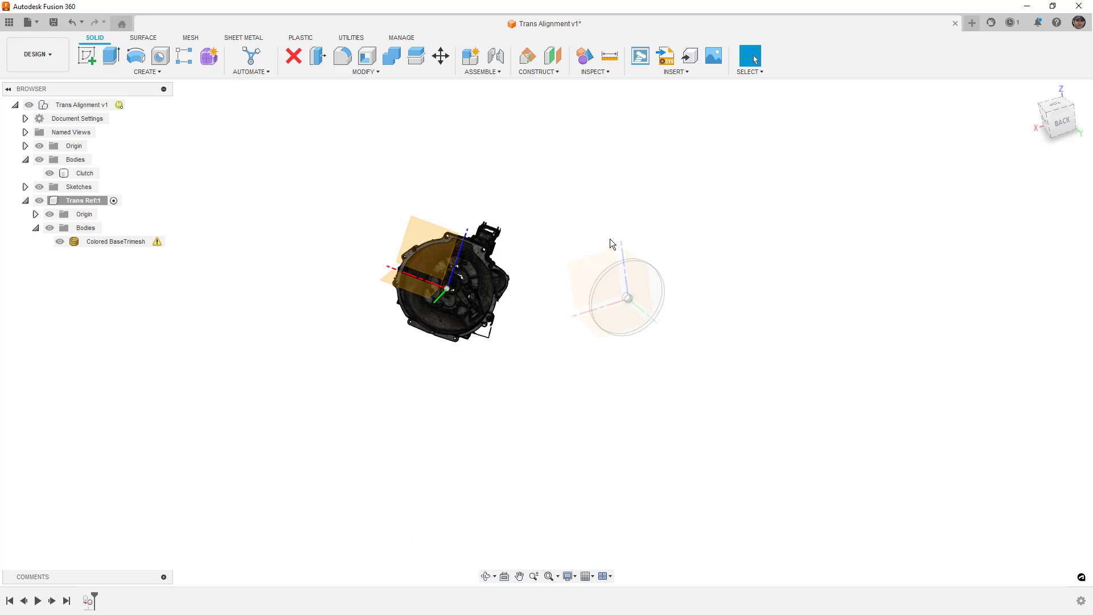
{"action": "left_click", "coordinate": [455, 288]}
{"action": "scroll", "coordinate": [450, 287], "scroll_direction": "up", "scroll_amount": 5}
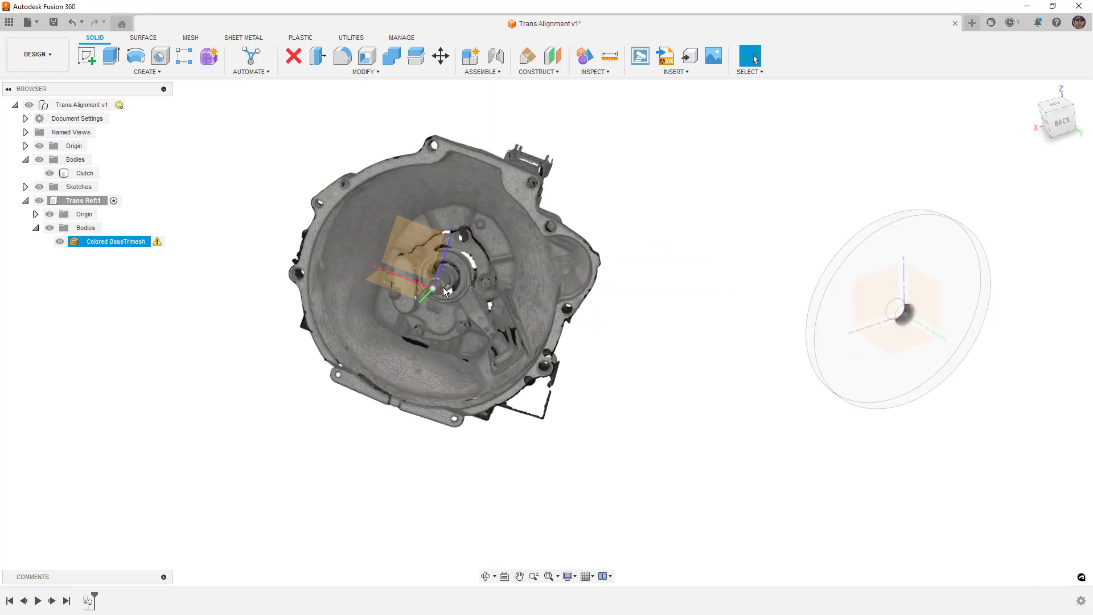
{"action": "key", "text": "Escape"}
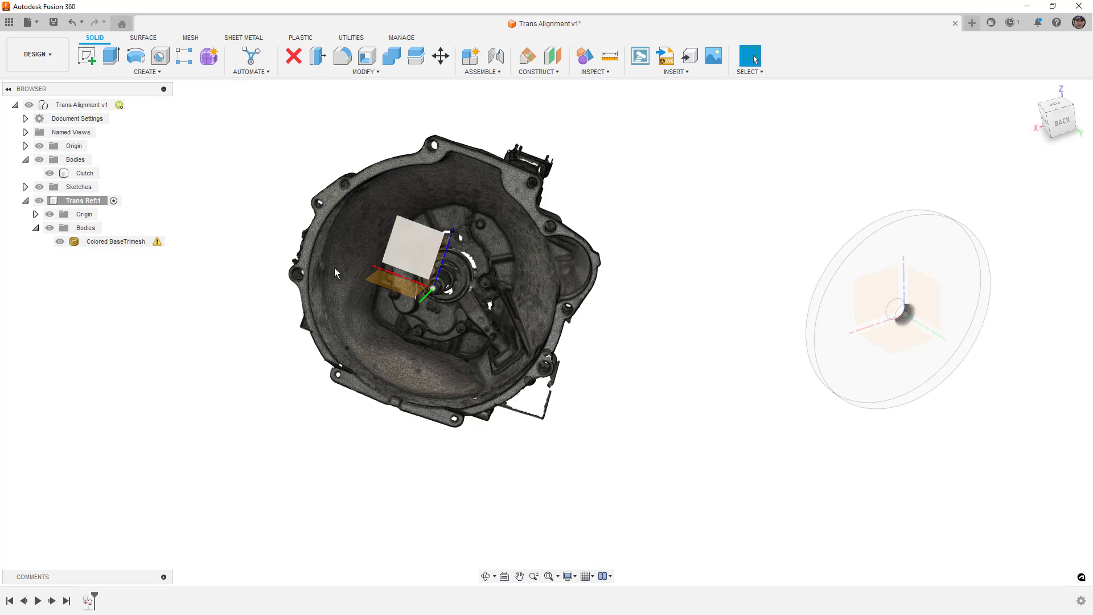
{"action": "left_click", "coordinate": [122, 241]}
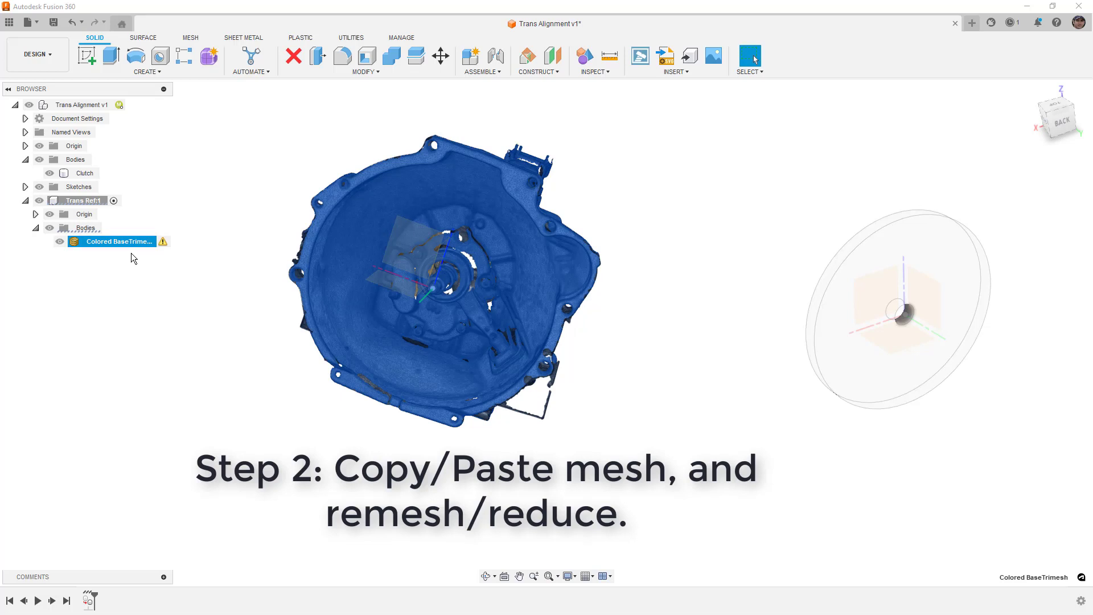
Copy and paste the scan mesh body to make a duplicate in place.
{"action": "left_click", "coordinate": [191, 37]}
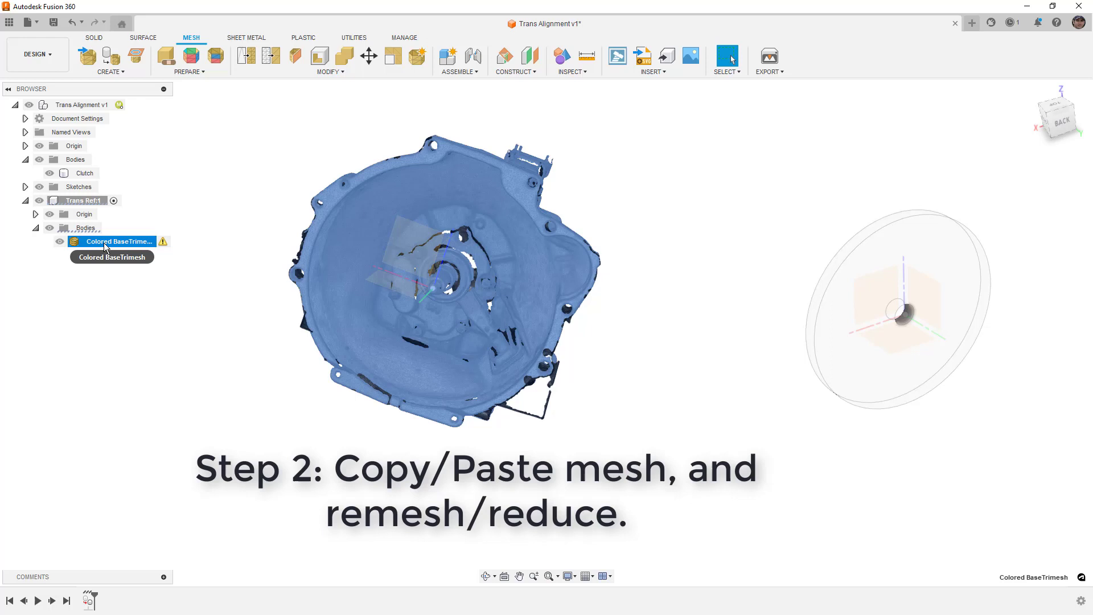
{"action": "right_click", "coordinate": [104, 246]}
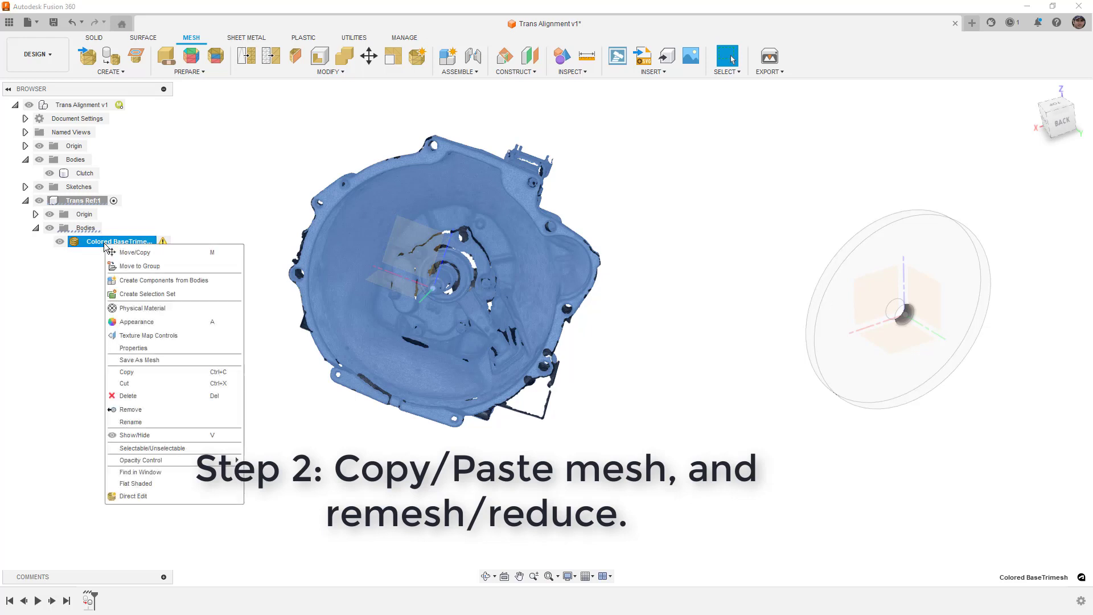
{"action": "left_click", "coordinate": [140, 373]}
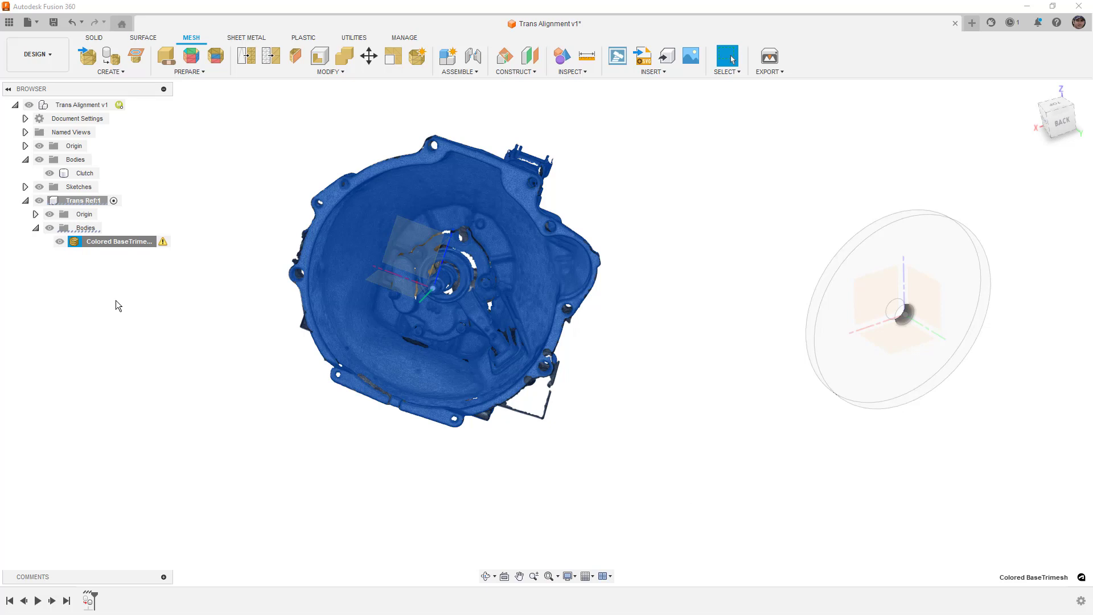
{"action": "key", "text": "ctrl+v"}
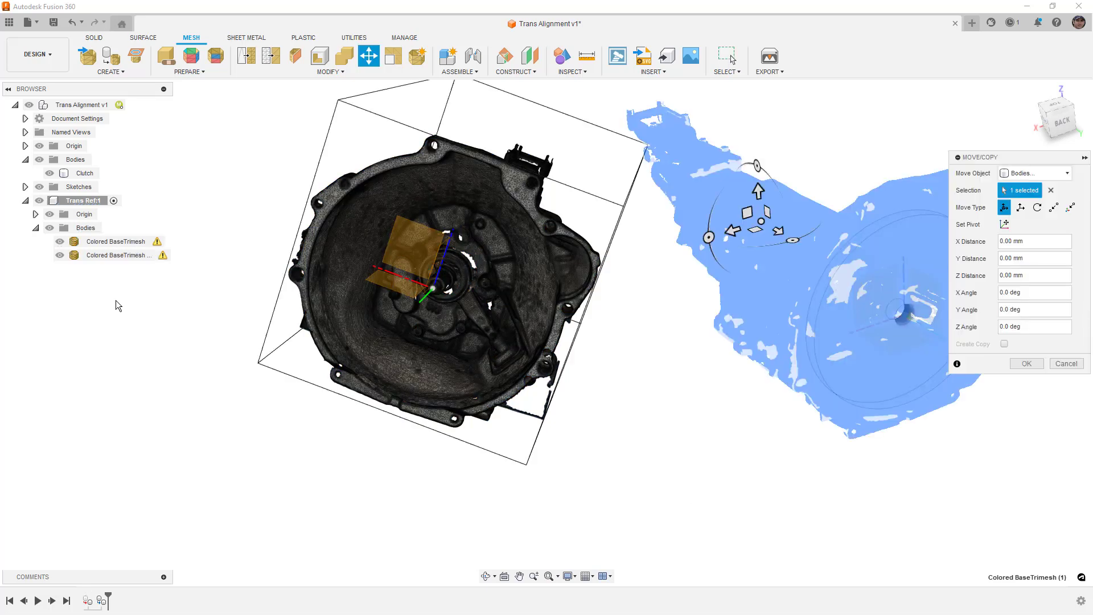
{"action": "scroll", "coordinate": [558, 196], "scroll_direction": "down", "scroll_amount": 2}
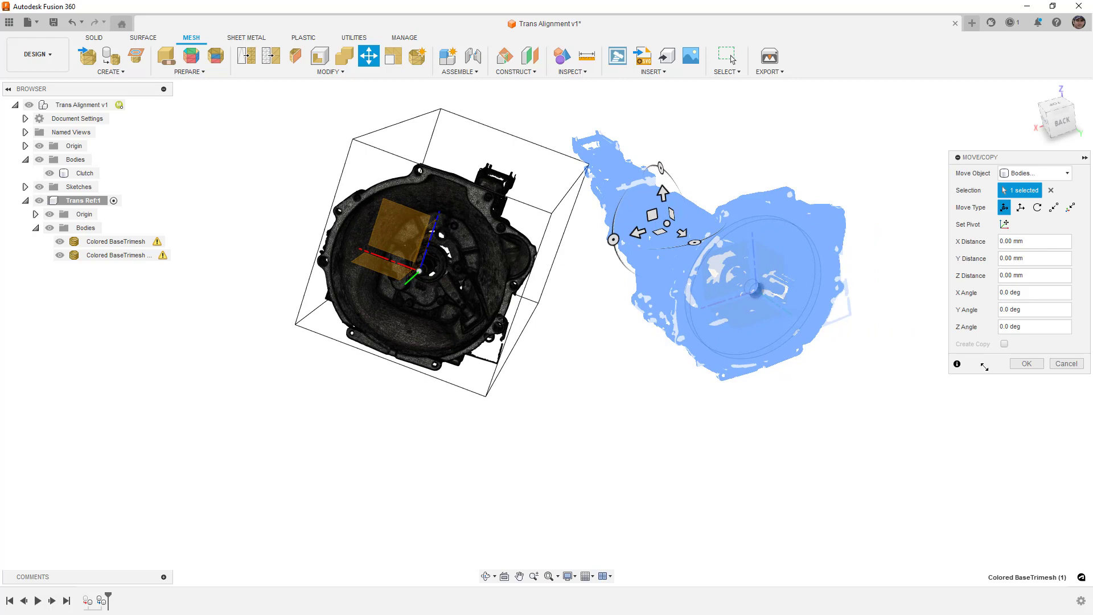
{"action": "left_click", "coordinate": [1027, 364]}
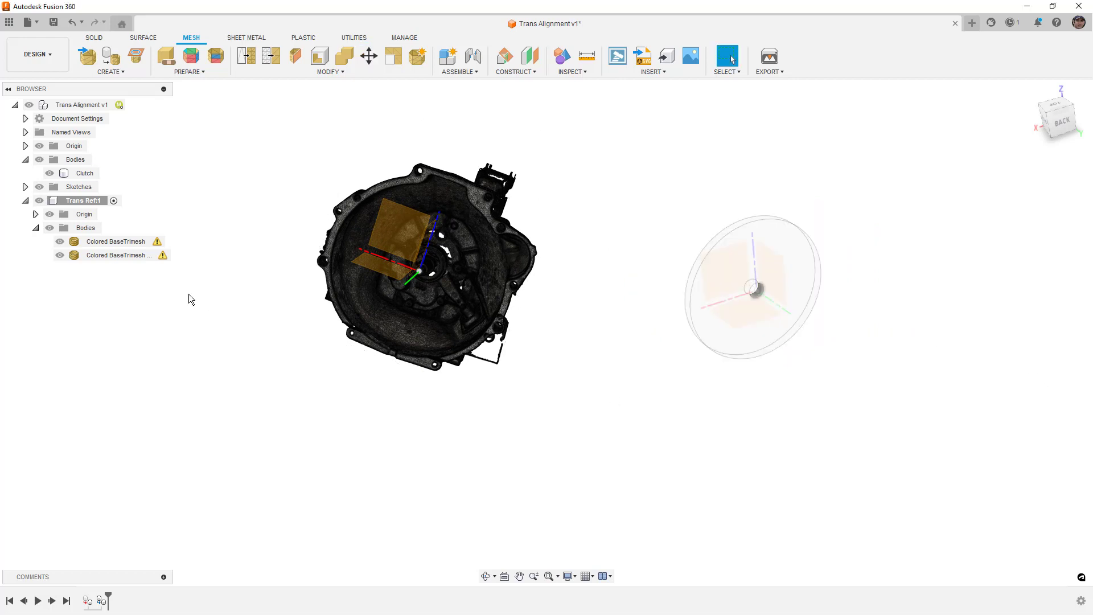
Hide the original scan mesh and start Remesh on the duplicate Colored BaseTrimesh (1).
{"action": "left_click", "coordinate": [113, 256]}
{"action": "left_click", "coordinate": [113, 242]}
{"action": "left_click", "coordinate": [113, 255]}
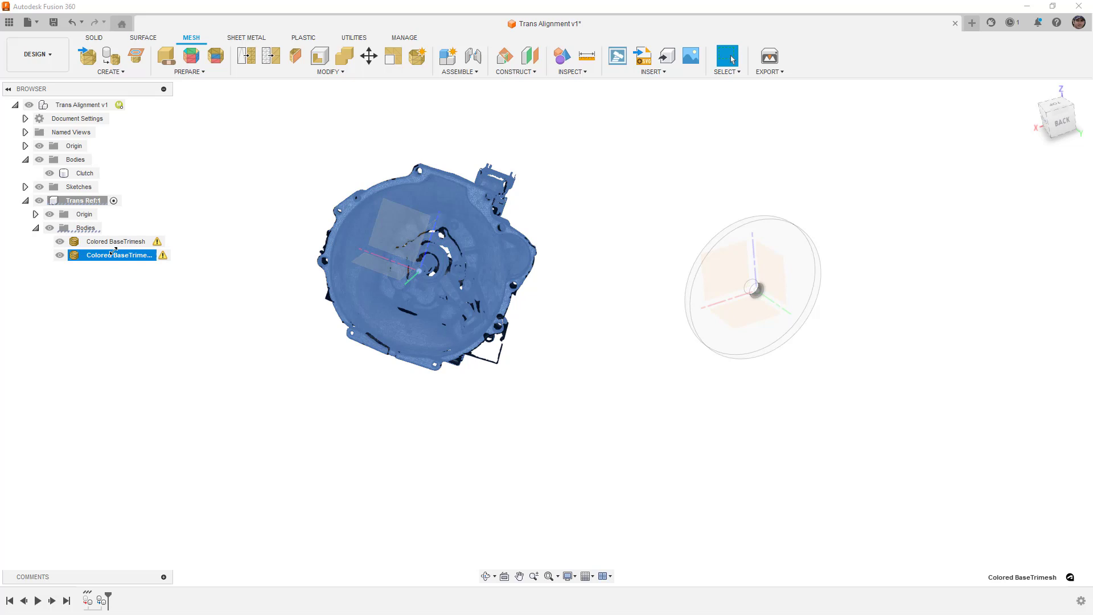
{"action": "left_click", "coordinate": [60, 242]}
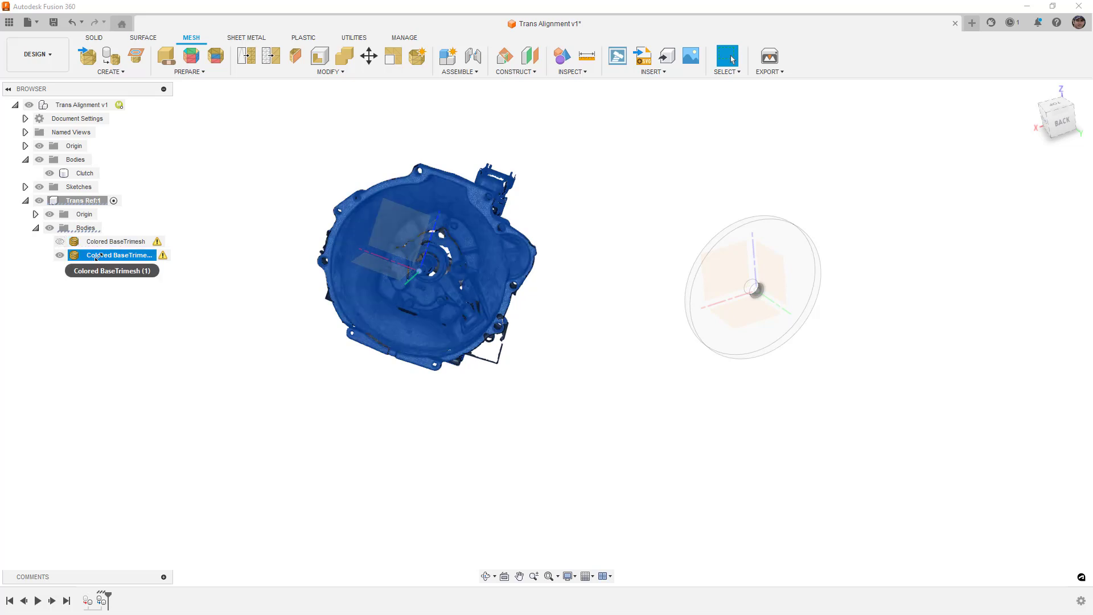
{"action": "left_click", "coordinate": [254, 58]}
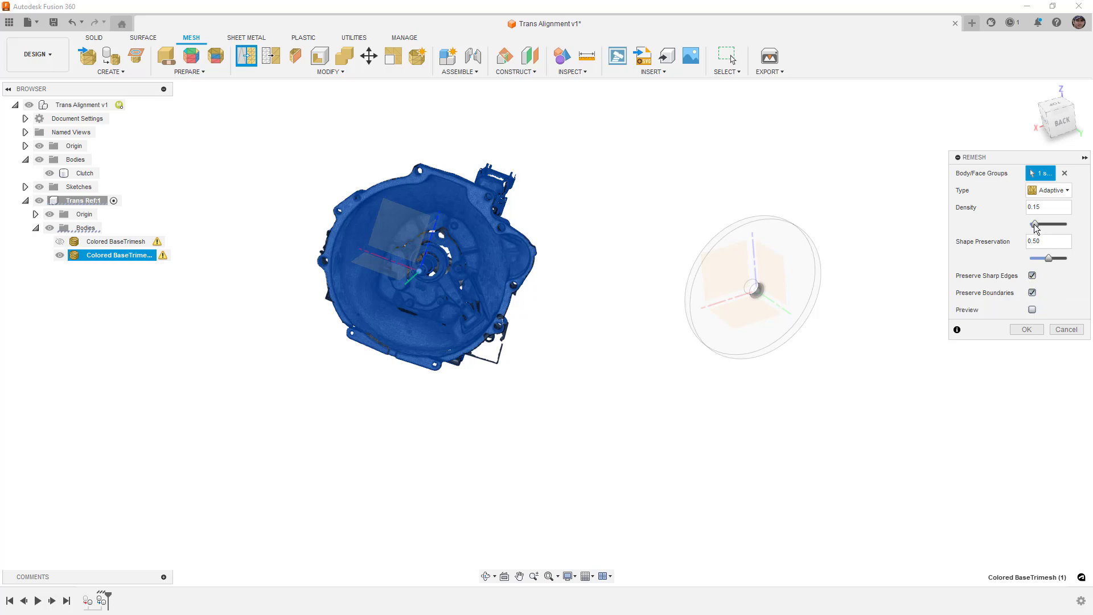
Remesh the duplicate transmission mesh at density 0.1.
{"action": "left_click", "coordinate": [1037, 207]}
{"action": "type", "text": ".1"}
{"action": "left_click", "coordinate": [1029, 329]}
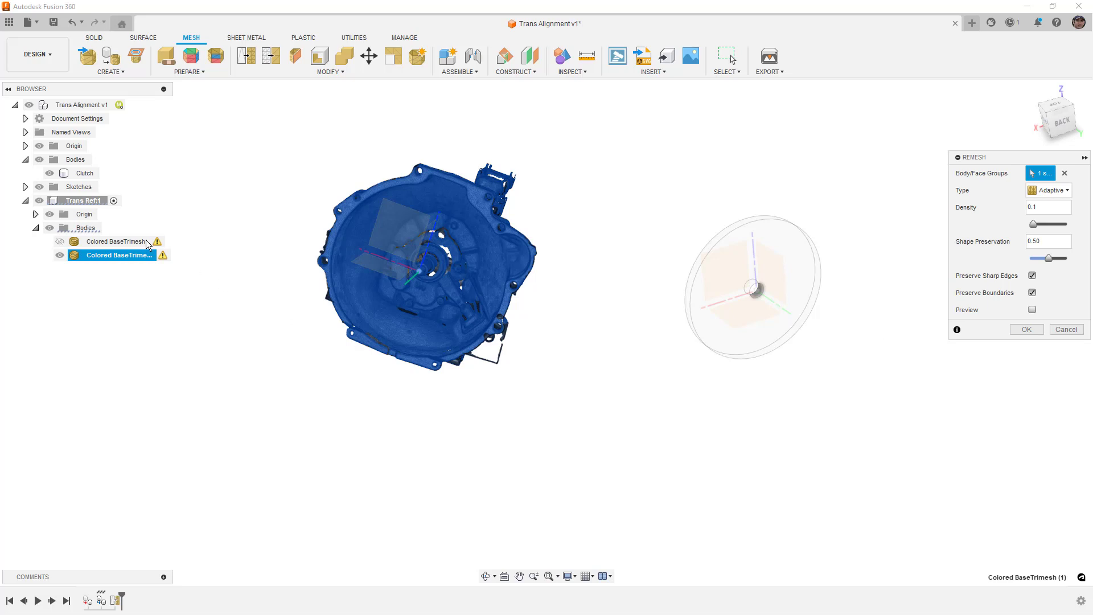
{"action": "key", "text": "Escape"}
{"action": "key", "text": "Escape"}
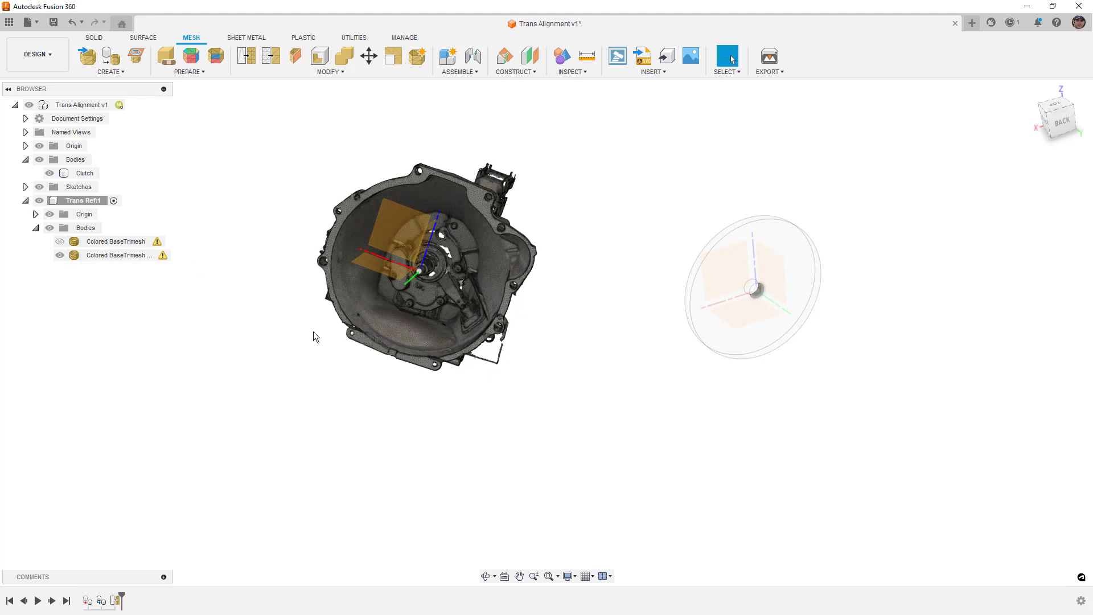
Compare original and remeshed meshes by toggling visibility, then hide Trans Ref:1's origin.
{"action": "middle_click_drag", "start_coordinate": [310, 326], "coordinate": [507, 356], "text": "shift"}
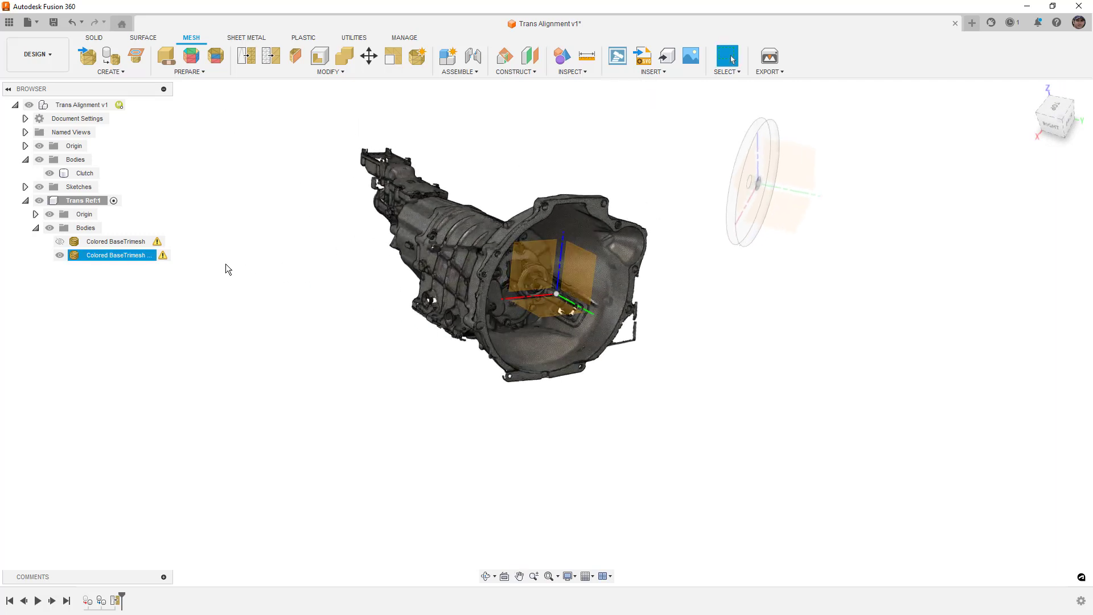
{"action": "scroll", "coordinate": [228, 265], "scroll_direction": "up", "scroll_amount": 4}
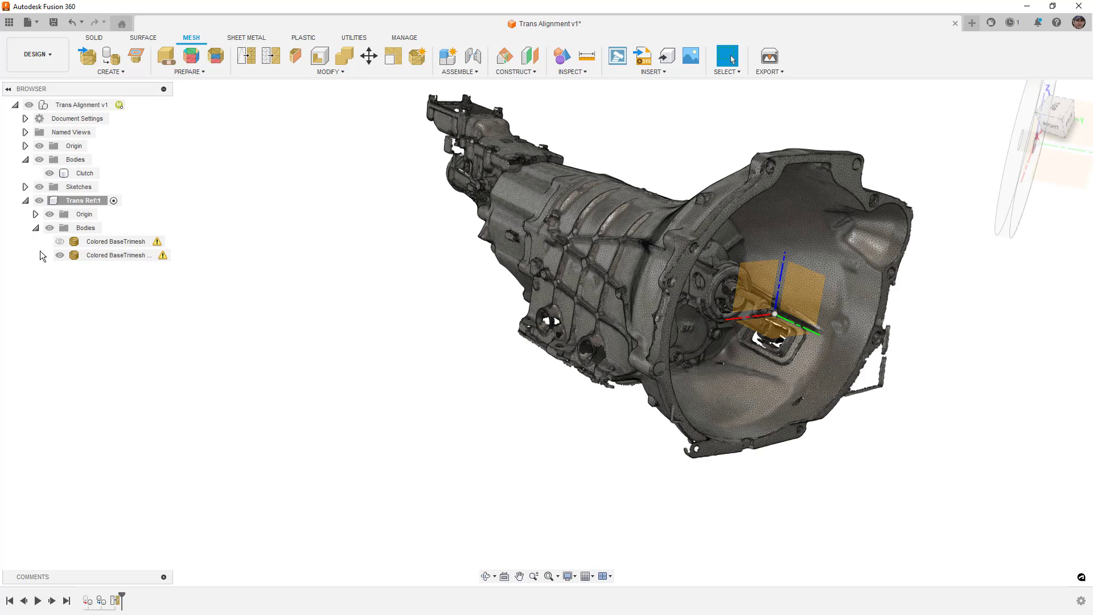
{"action": "left_click", "coordinate": [59, 242]}
{"action": "left_click", "coordinate": [60, 256]}
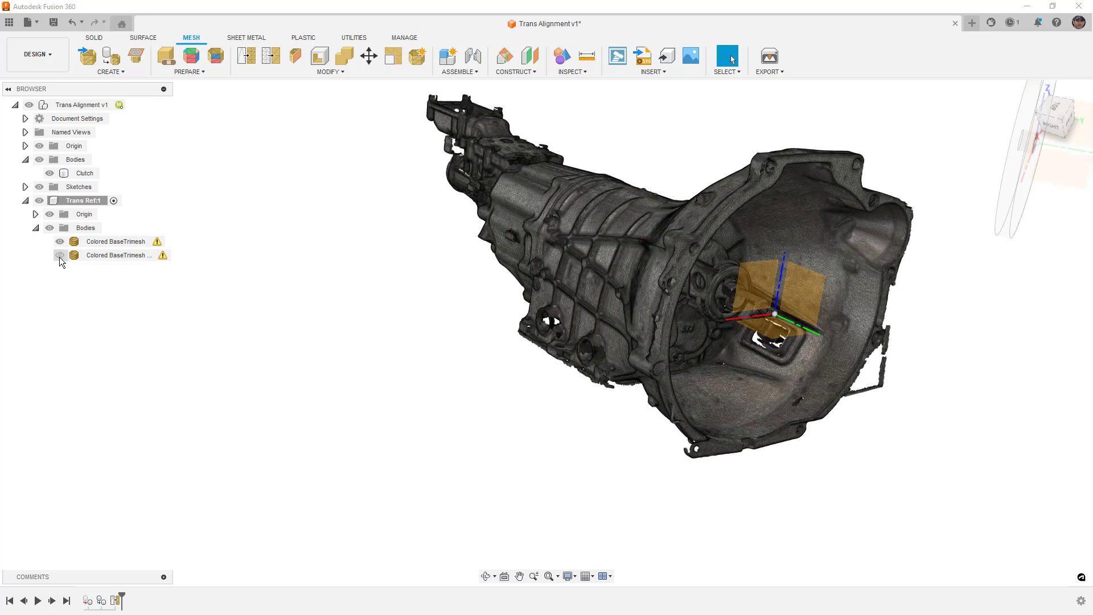
{"action": "left_click", "coordinate": [60, 255]}
{"action": "left_click", "coordinate": [60, 242]}
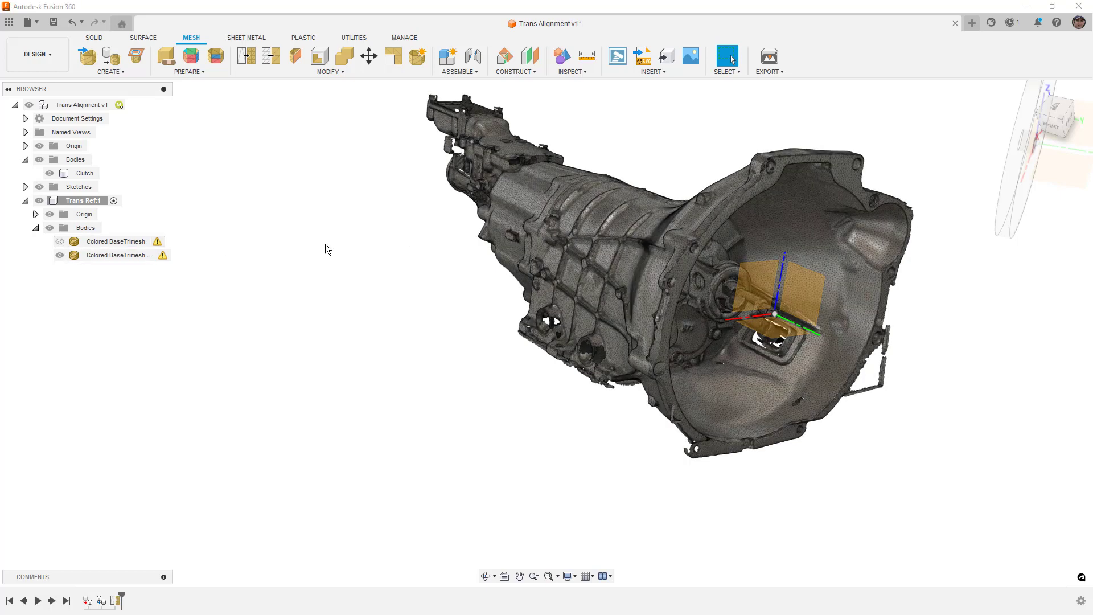
{"action": "scroll", "coordinate": [326, 245], "scroll_direction": "down", "scroll_amount": 3}
{"action": "scroll", "coordinate": [329, 264], "scroll_direction": "down", "scroll_amount": 1}
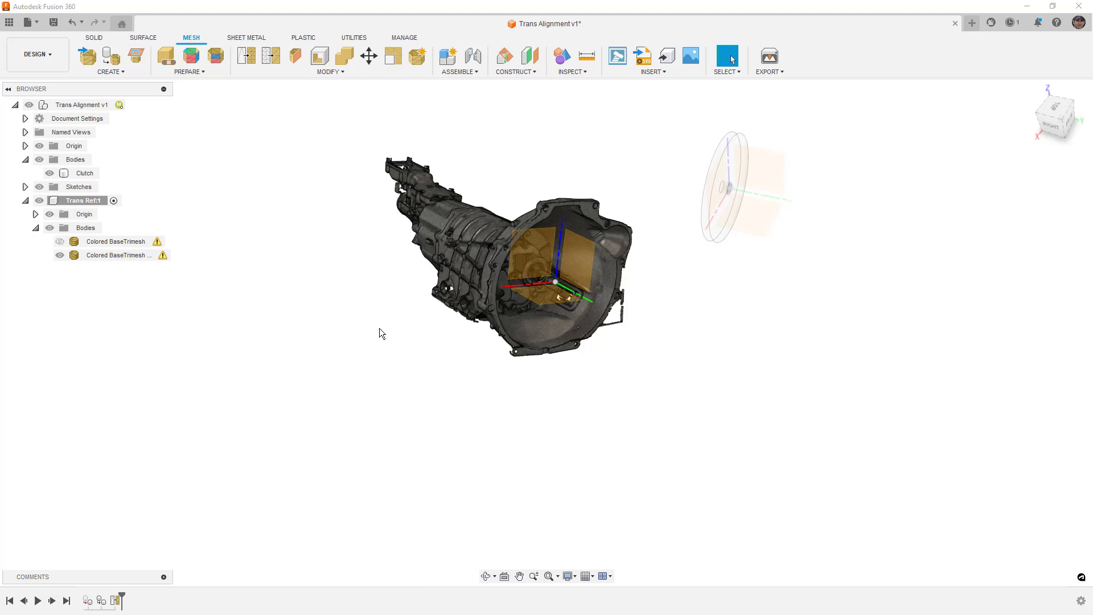
{"action": "left_click", "coordinate": [50, 214]}
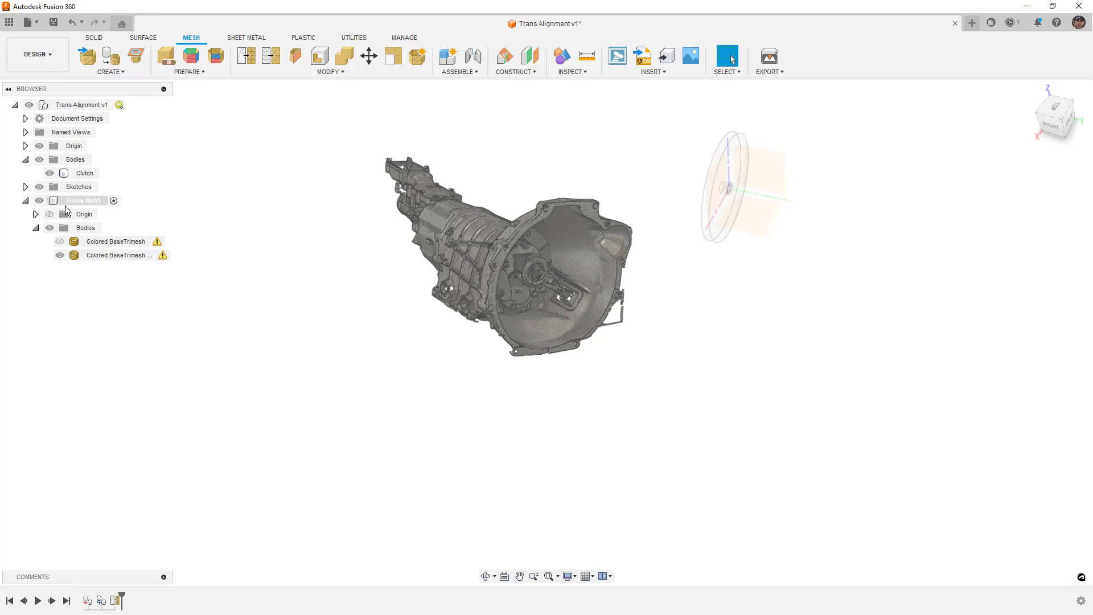
Activate Trans Ref:1 and enter Direct Edit on the remeshed transmission mesh.
{"action": "left_click", "coordinate": [80, 204]}
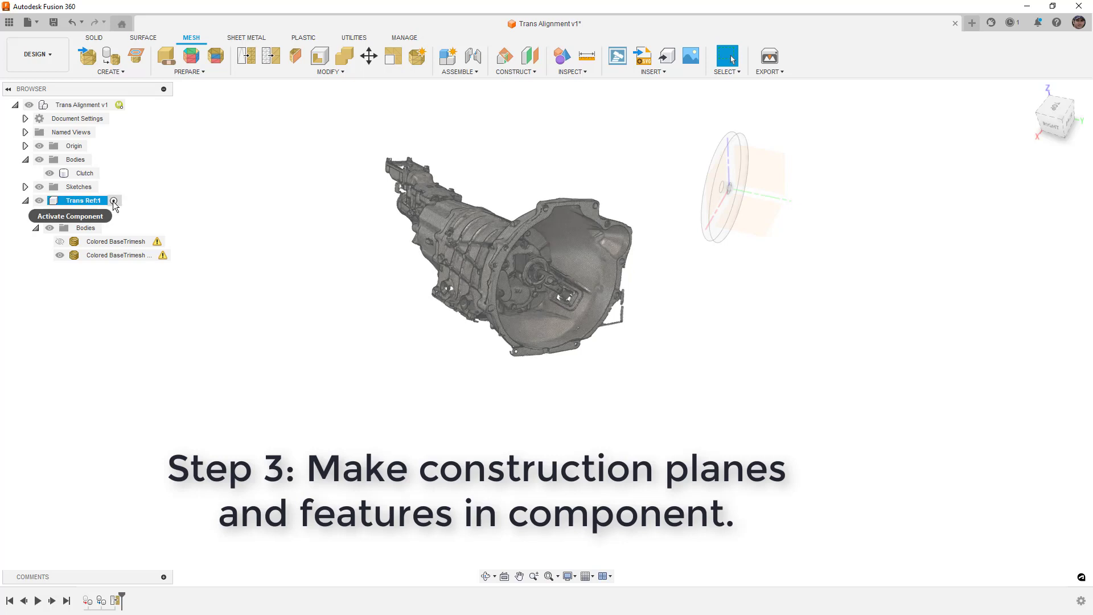
{"action": "left_click", "coordinate": [114, 201]}
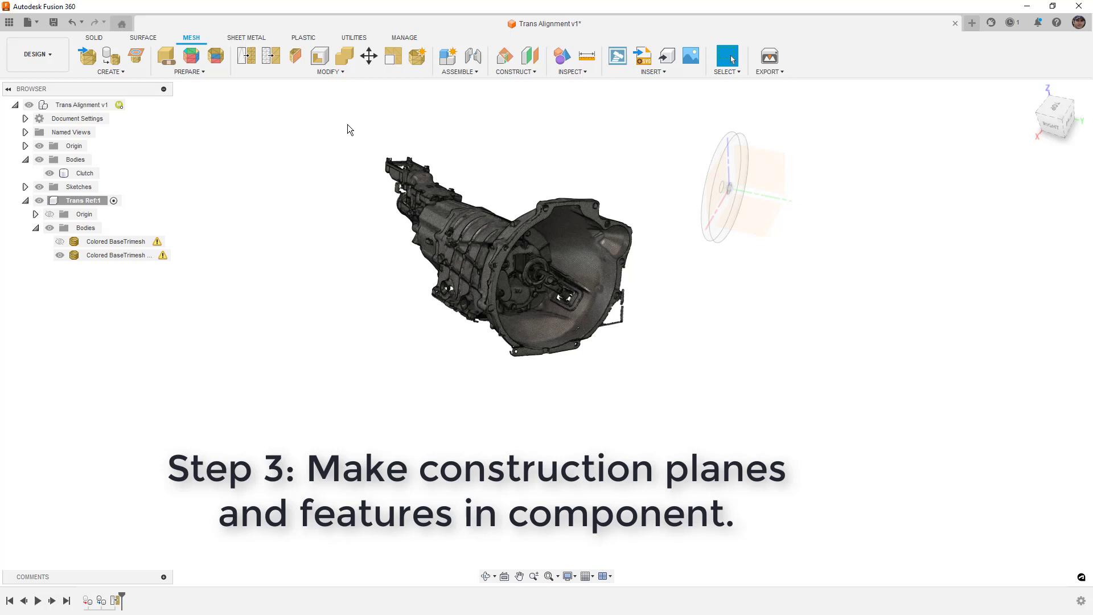
{"action": "left_click", "coordinate": [418, 56]}
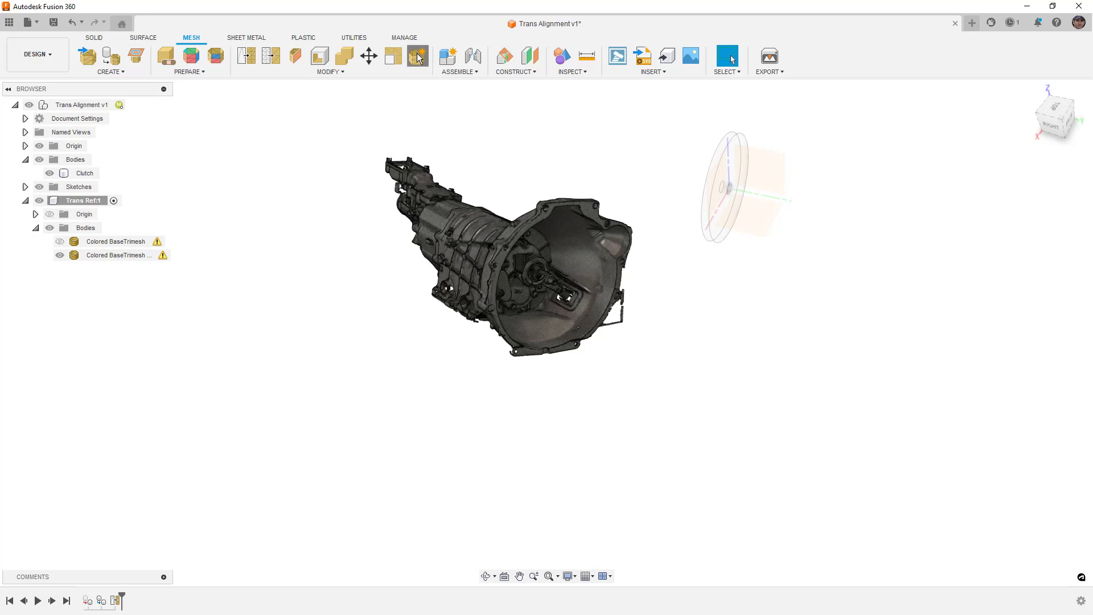
{"action": "left_click", "coordinate": [431, 174]}
{"action": "left_click", "coordinate": [1027, 193]}
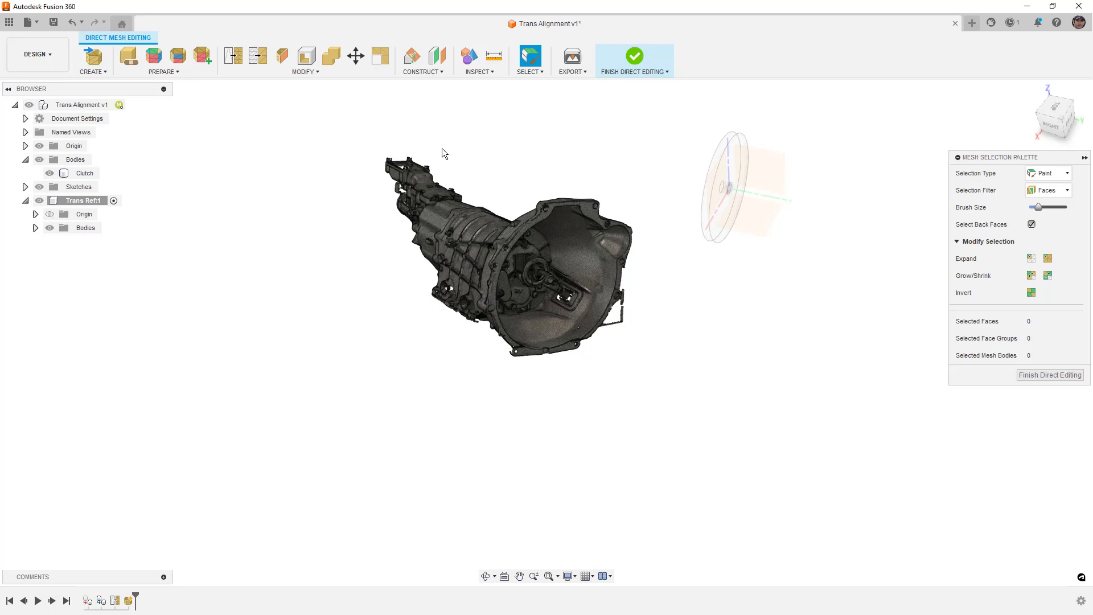
Start a plane through three points and pick three vertices on the transmission mesh.
{"action": "left_click", "coordinate": [442, 72]}
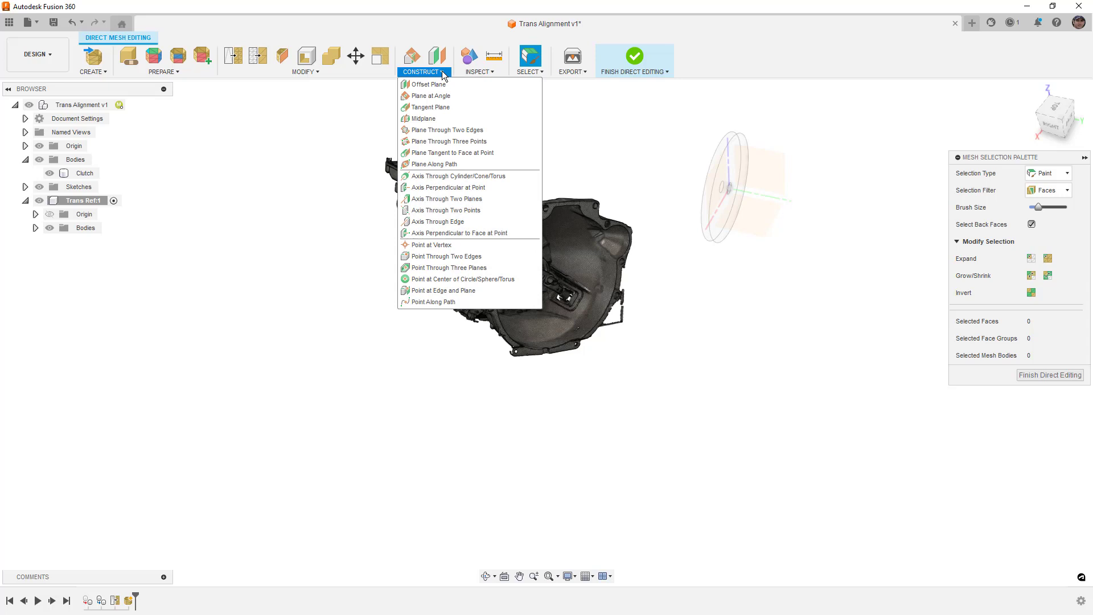
{"action": "left_click", "coordinate": [436, 142]}
{"action": "scroll", "coordinate": [603, 245], "scroll_direction": "up", "scroll_amount": 3}
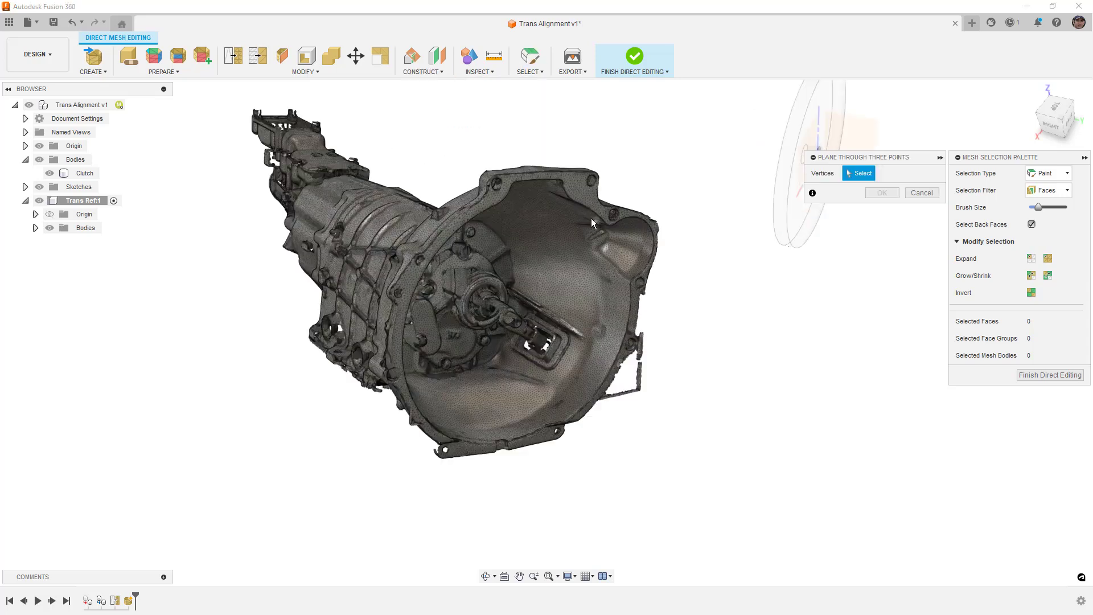
{"action": "scroll", "coordinate": [573, 182], "scroll_direction": "up", "scroll_amount": 3}
{"action": "left_click", "coordinate": [571, 172]}
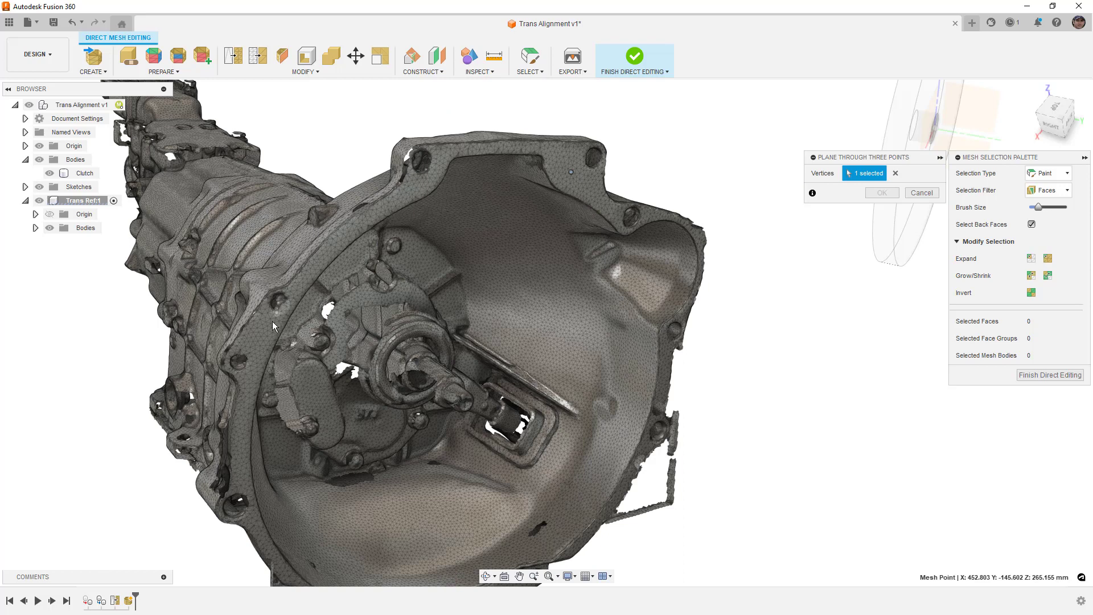
{"action": "left_click", "coordinate": [260, 337]}
{"action": "middle_click_drag", "start_coordinate": [409, 419], "coordinate": [346, 243]}
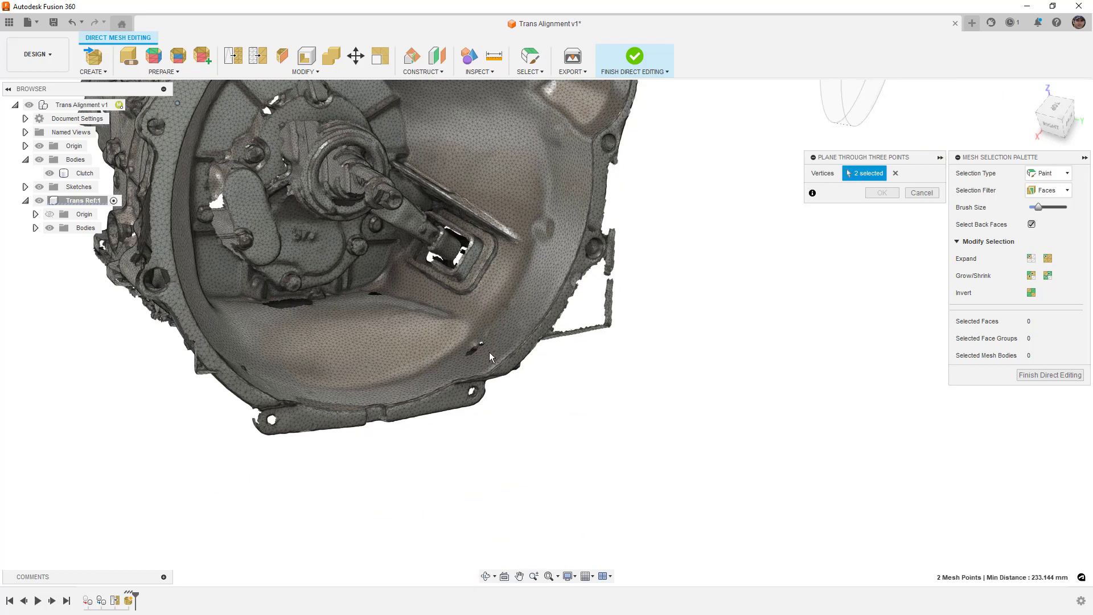
{"action": "scroll", "coordinate": [527, 349], "scroll_direction": "up", "scroll_amount": 5}
{"action": "left_click", "coordinate": [538, 331]}
Confirm Plane1 and hide it in the Construction folder.
{"action": "scroll", "coordinate": [539, 333], "scroll_direction": "down", "scroll_amount": 8}
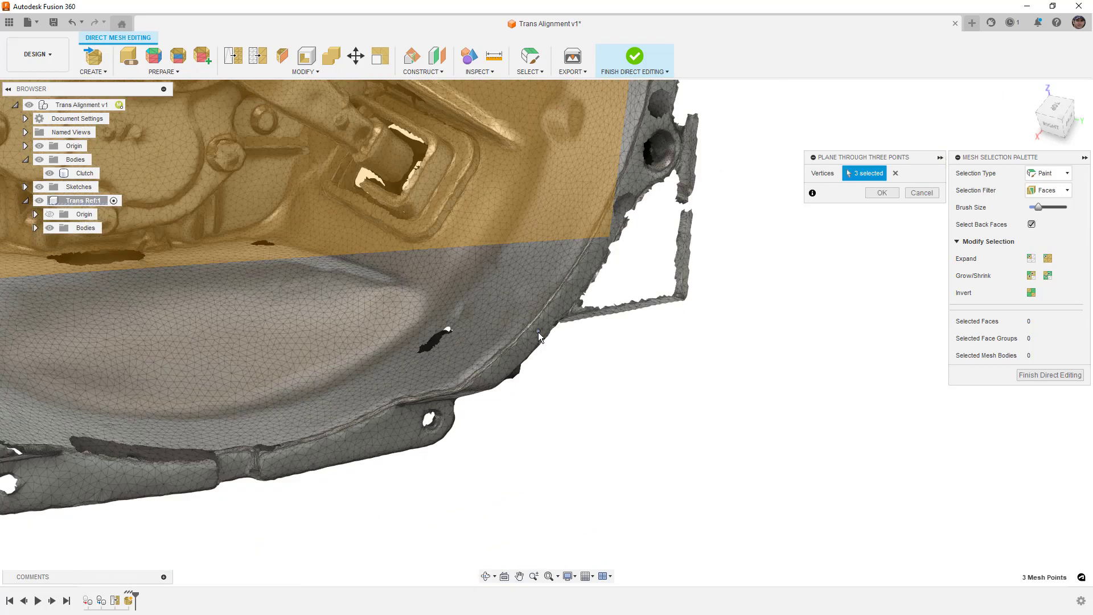
{"action": "middle_click_drag", "start_coordinate": [538, 335], "coordinate": [468, 191], "text": "shift"}
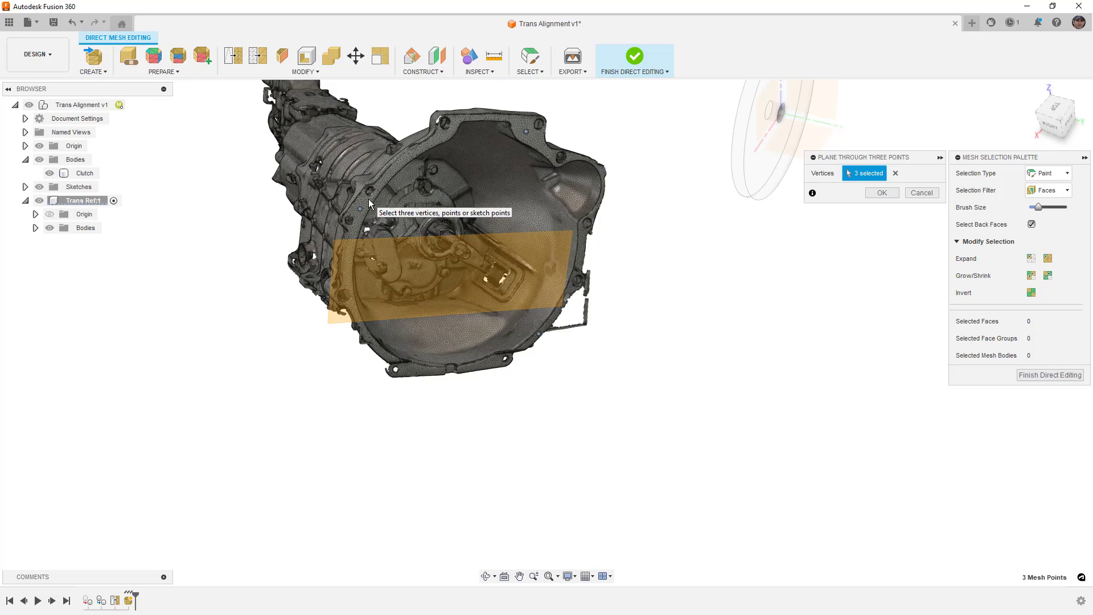
{"action": "left_click", "coordinate": [883, 193]}
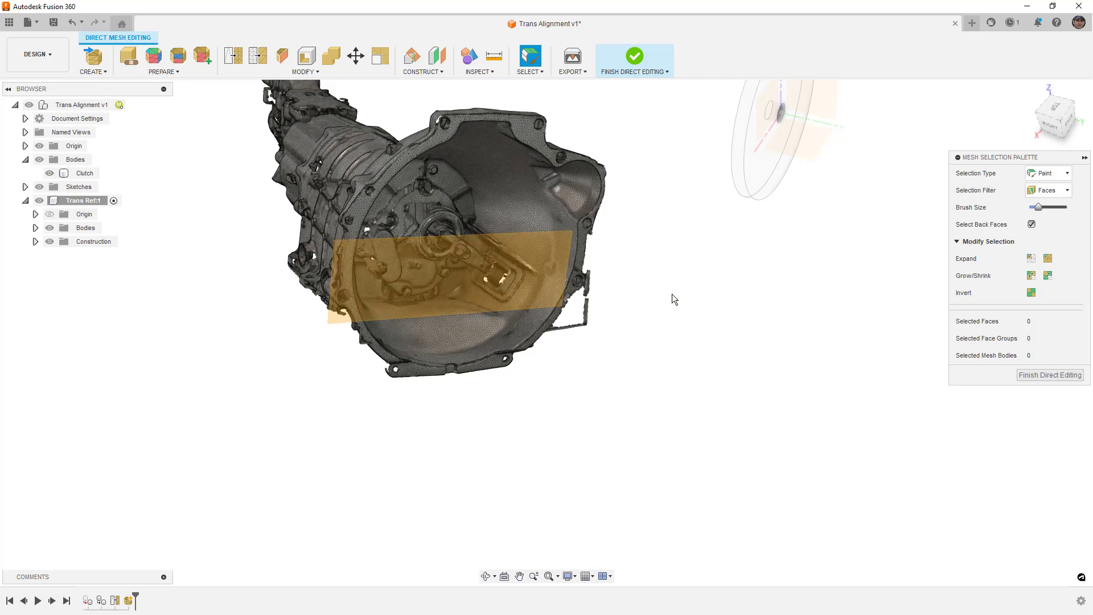
{"action": "left_click", "coordinate": [34, 241]}
{"action": "left_click", "coordinate": [60, 255]}
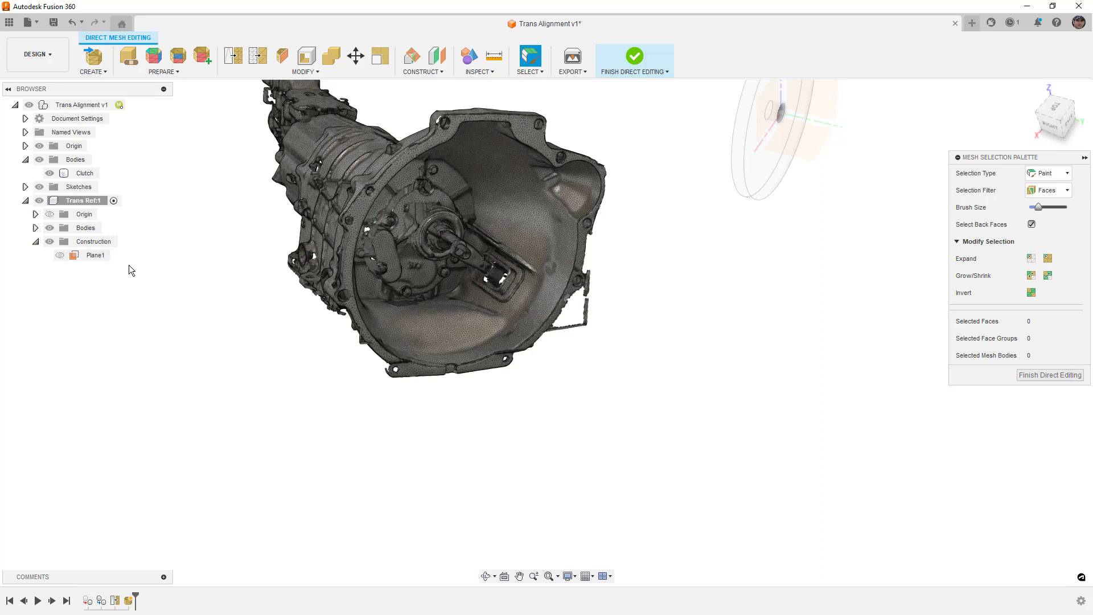
Finish direct editing, then section the third mesh body with Plane1 through the input shaft.
{"action": "left_click", "coordinate": [639, 58]}
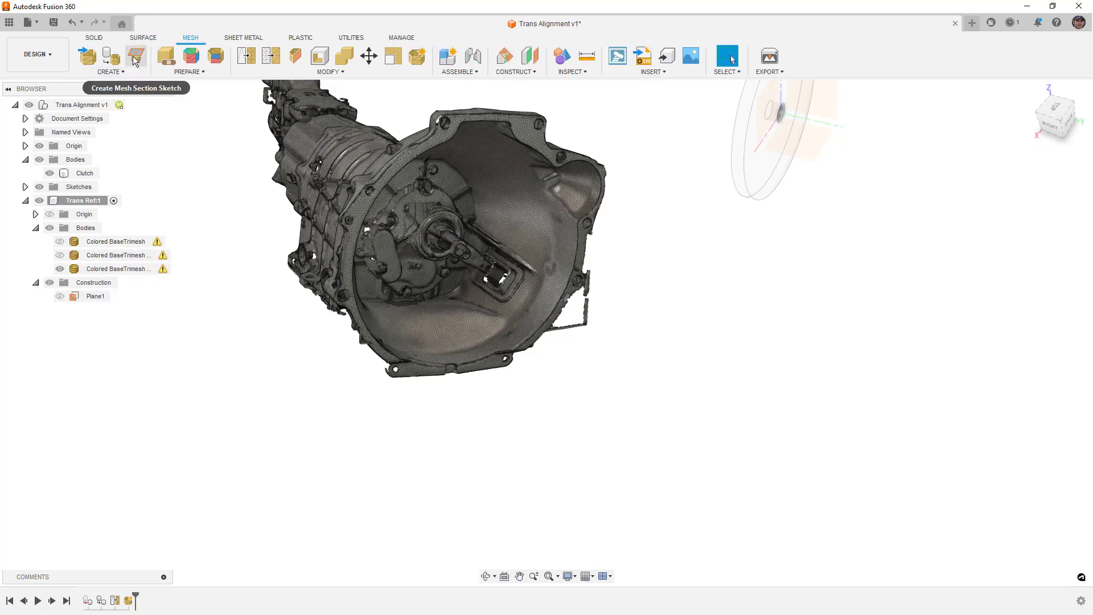
{"action": "left_click", "coordinate": [137, 57]}
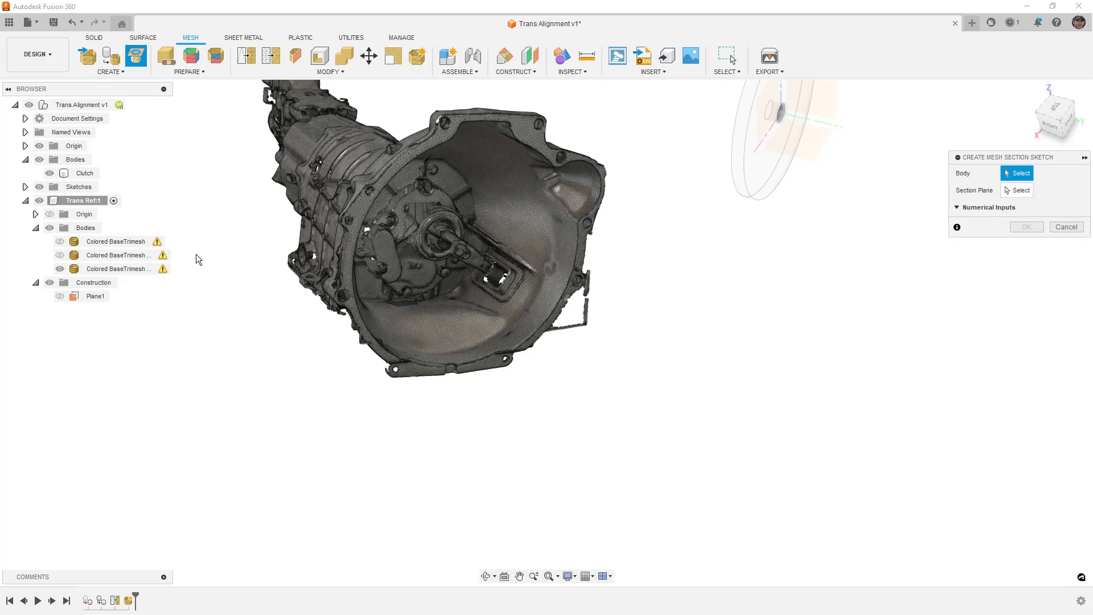
{"action": "left_click", "coordinate": [117, 269]}
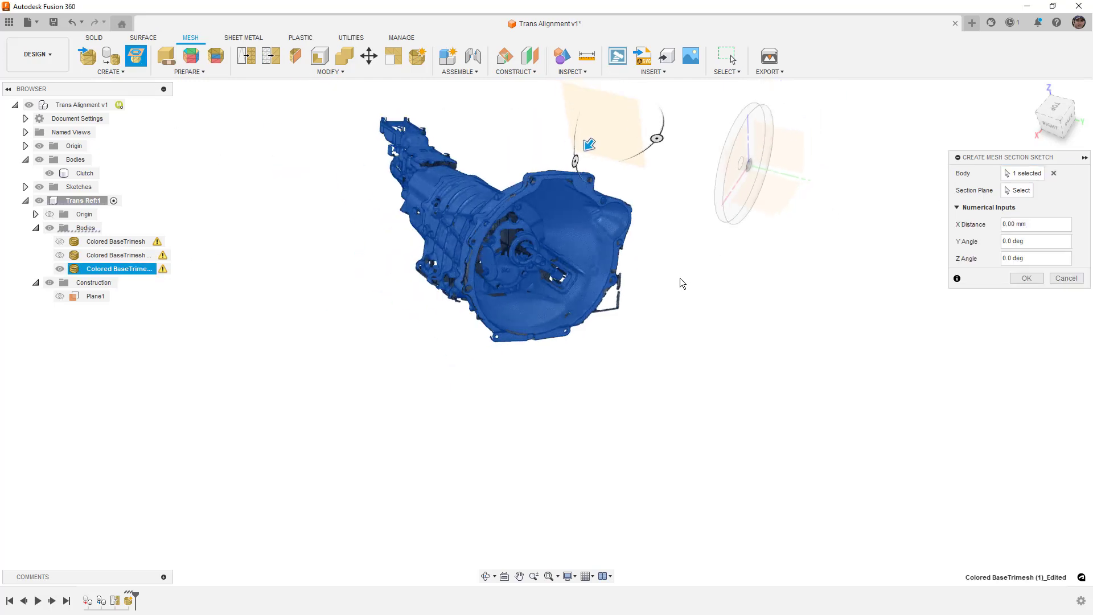
{"action": "left_click", "coordinate": [1021, 190]}
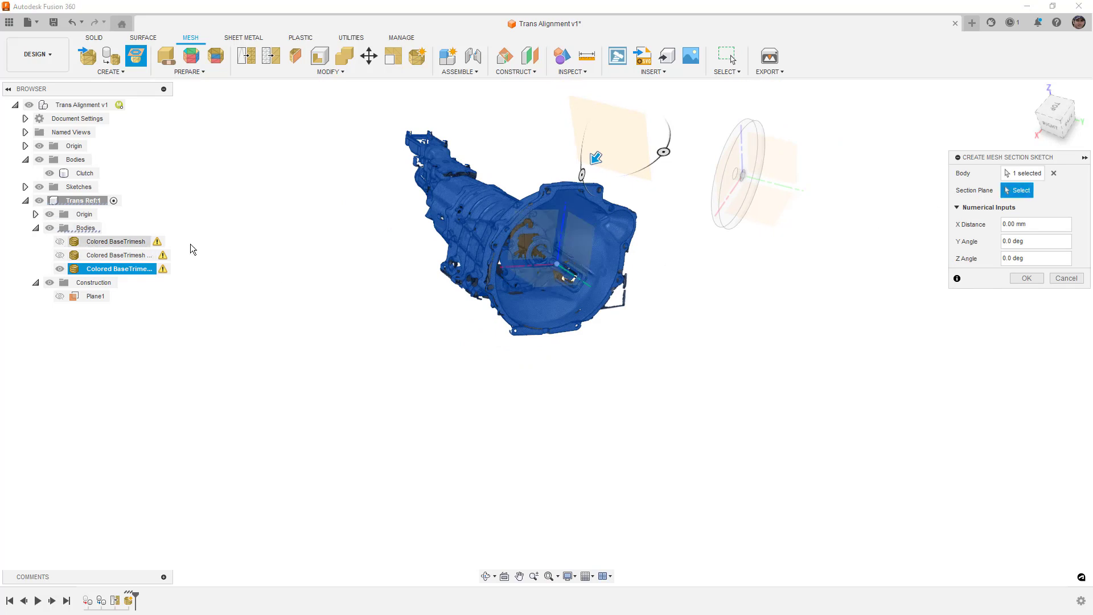
{"action": "scroll", "coordinate": [546, 246], "scroll_direction": "up", "scroll_amount": 3}
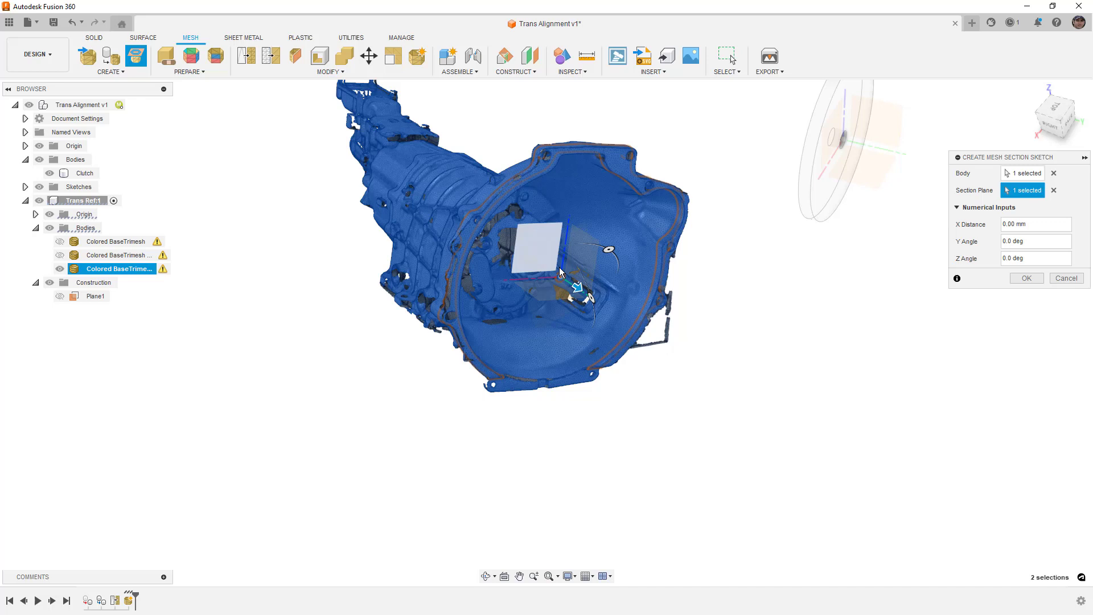
{"action": "scroll", "coordinate": [560, 272], "scroll_direction": "up", "scroll_amount": 6}
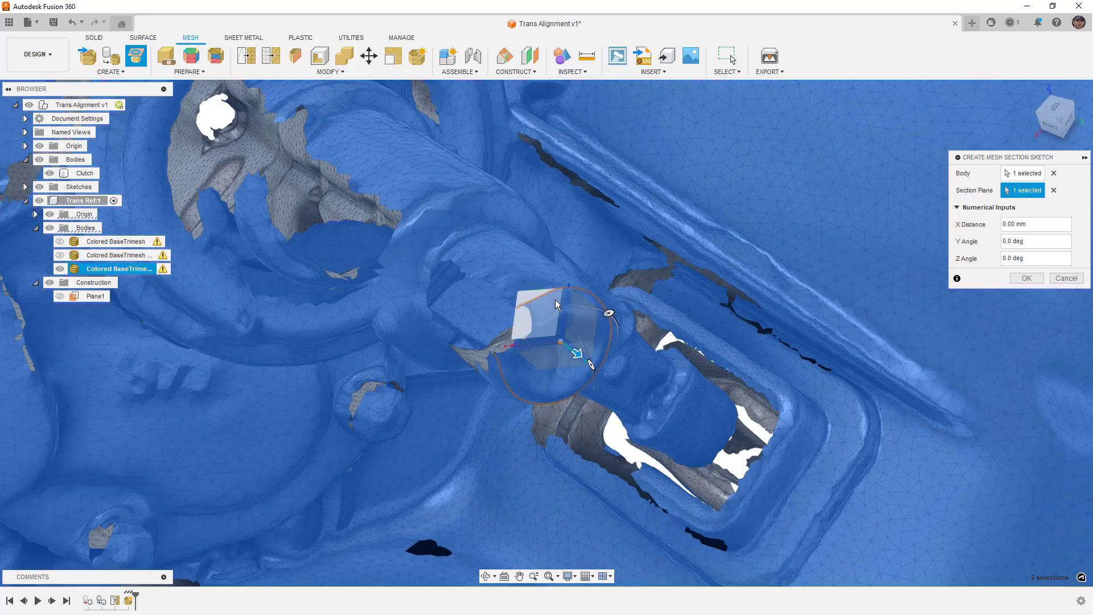
{"action": "middle_click_drag", "start_coordinate": [576, 354], "coordinate": [592, 388]}
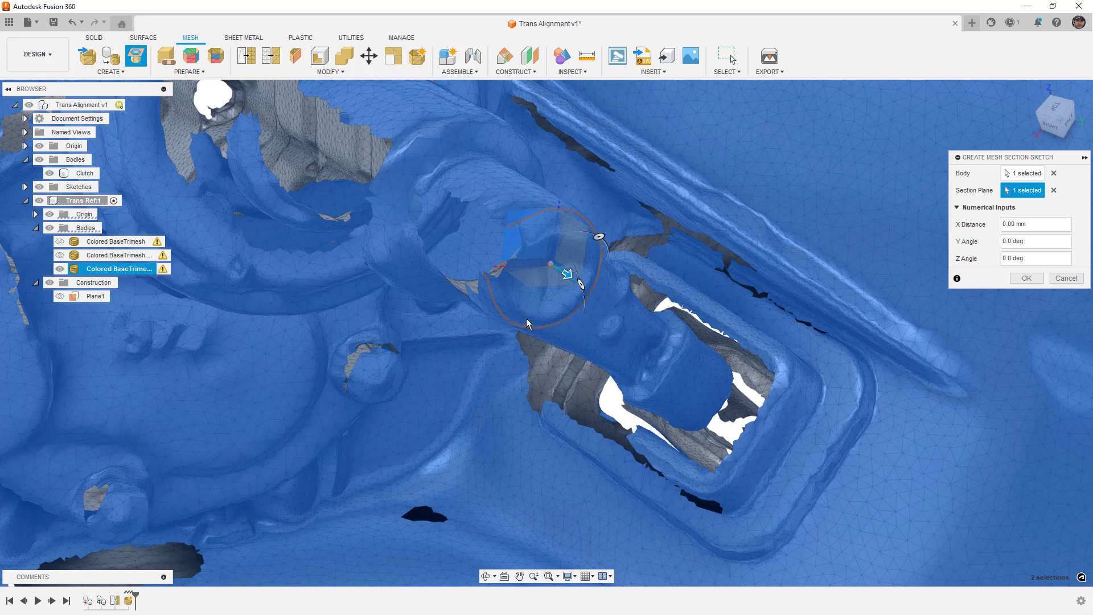
{"action": "left_click", "coordinate": [1027, 278]}
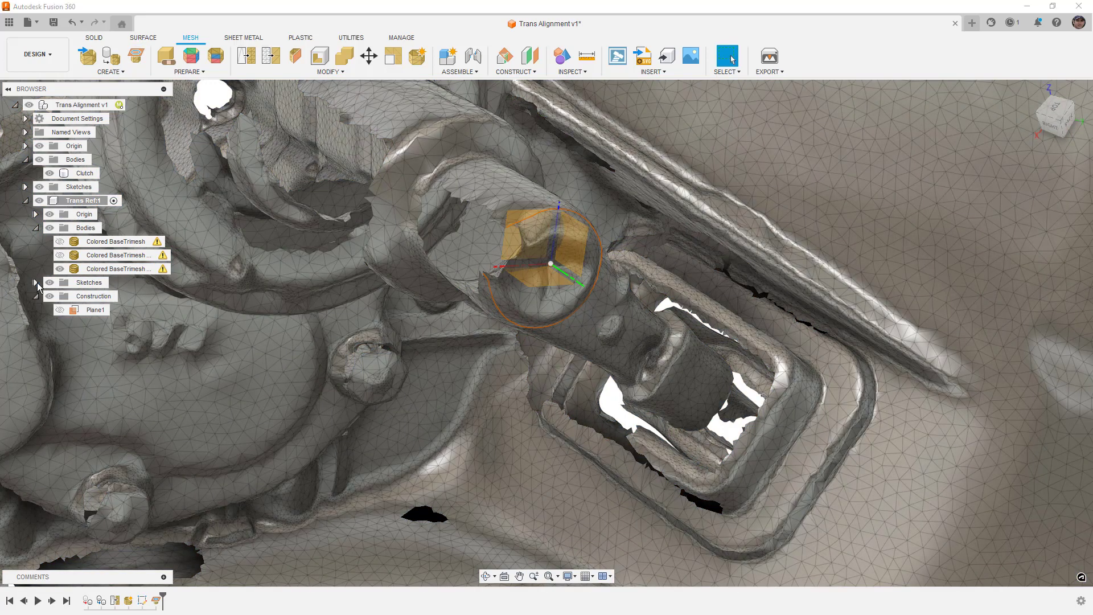
Reopen Sketch1 under Trans Ref:1 for editing and zoom in on the shaft hub.
{"action": "left_click", "coordinate": [35, 283]}
{"action": "right_click", "coordinate": [86, 296]}
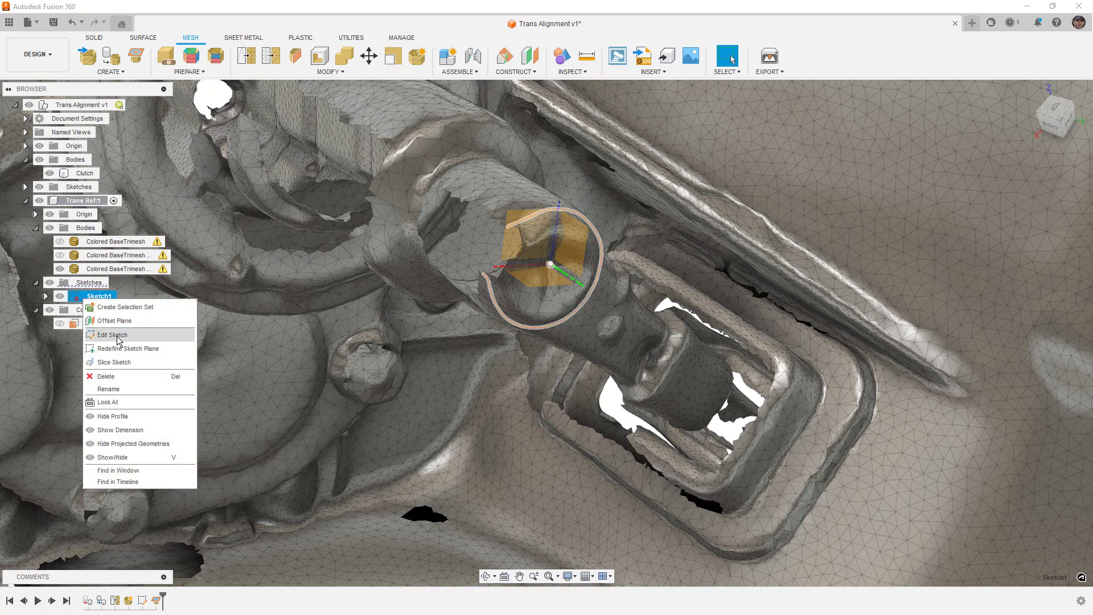
{"action": "left_click", "coordinate": [117, 334]}
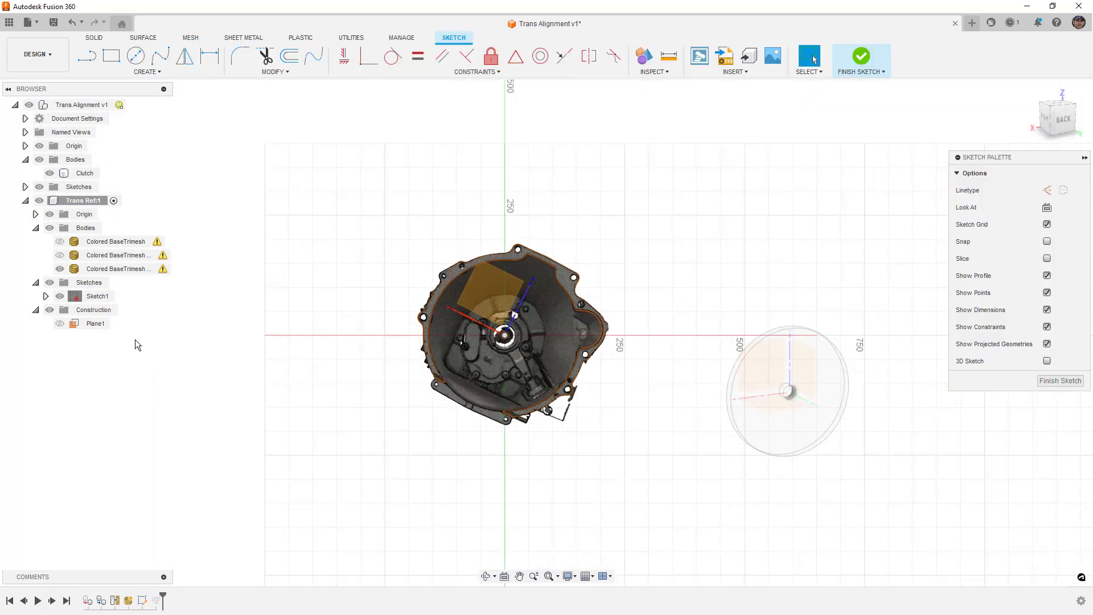
{"action": "scroll", "coordinate": [487, 343], "scroll_direction": "up", "scroll_amount": 1}
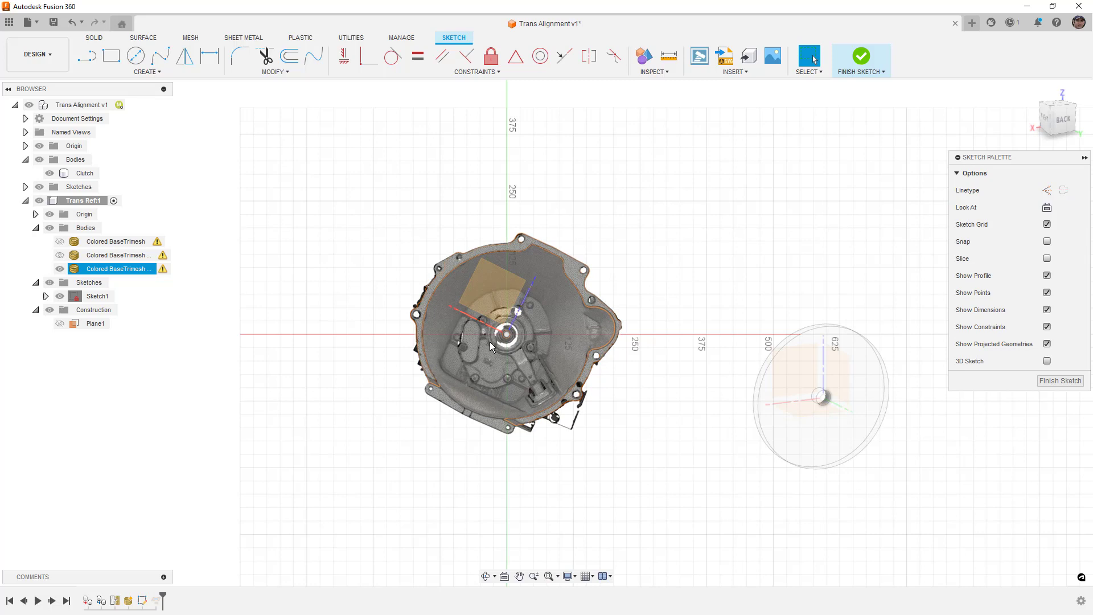
{"action": "scroll", "coordinate": [490, 342], "scroll_direction": "up", "scroll_amount": 8}
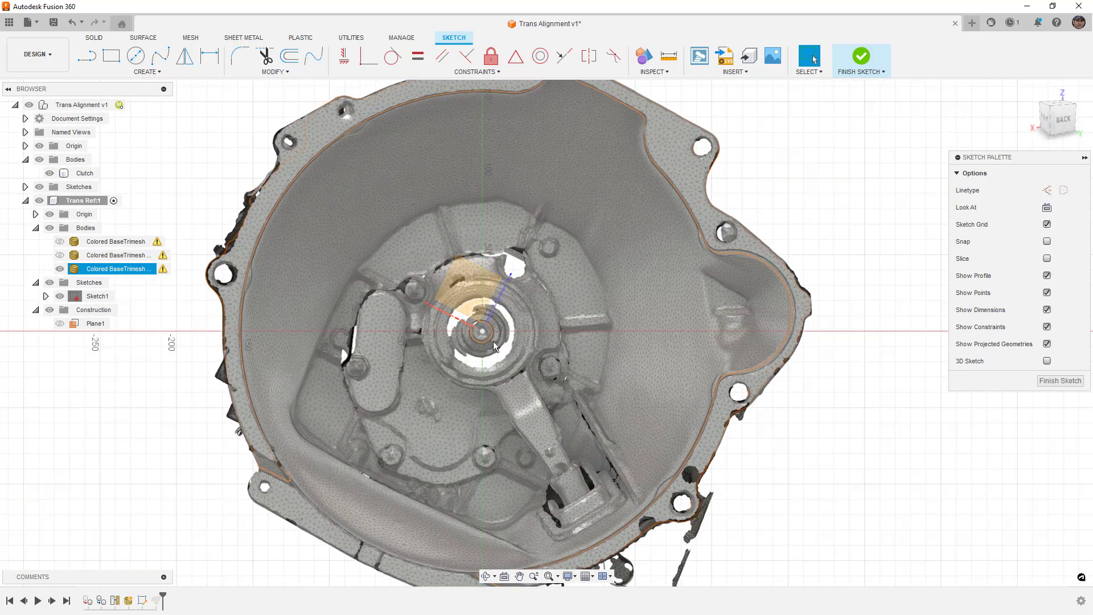
{"action": "scroll", "coordinate": [493, 340], "scroll_direction": "up", "scroll_amount": 5}
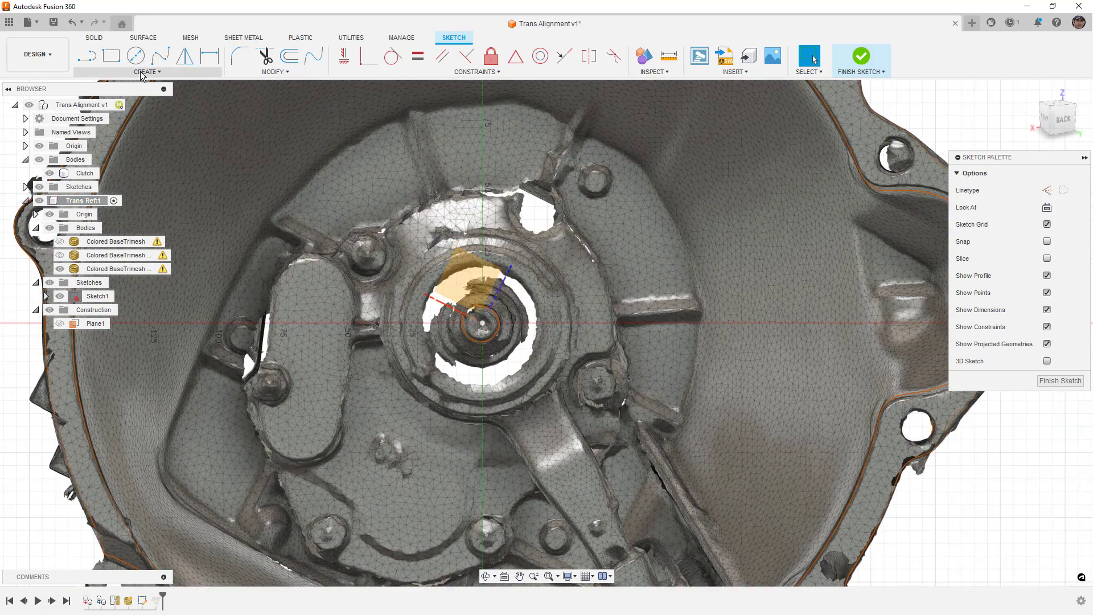
Fit a circle to the input shaft's mesh section, giving 0.766 mm maximum deviation.
{"action": "left_click", "coordinate": [142, 73]}
{"action": "left_click", "coordinate": [135, 215]}
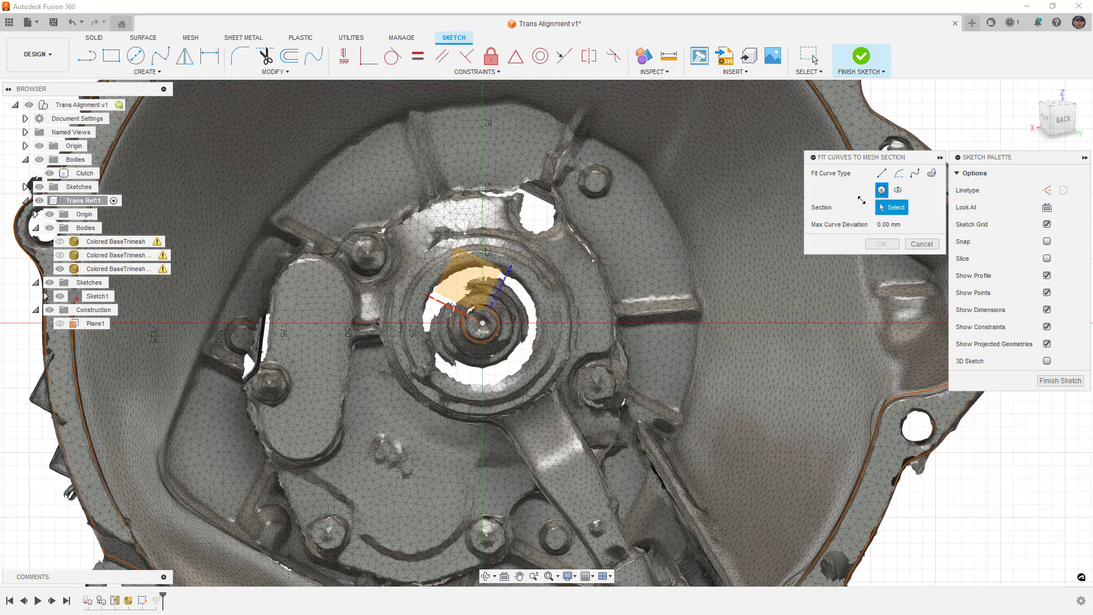
{"action": "left_click", "coordinate": [506, 337]}
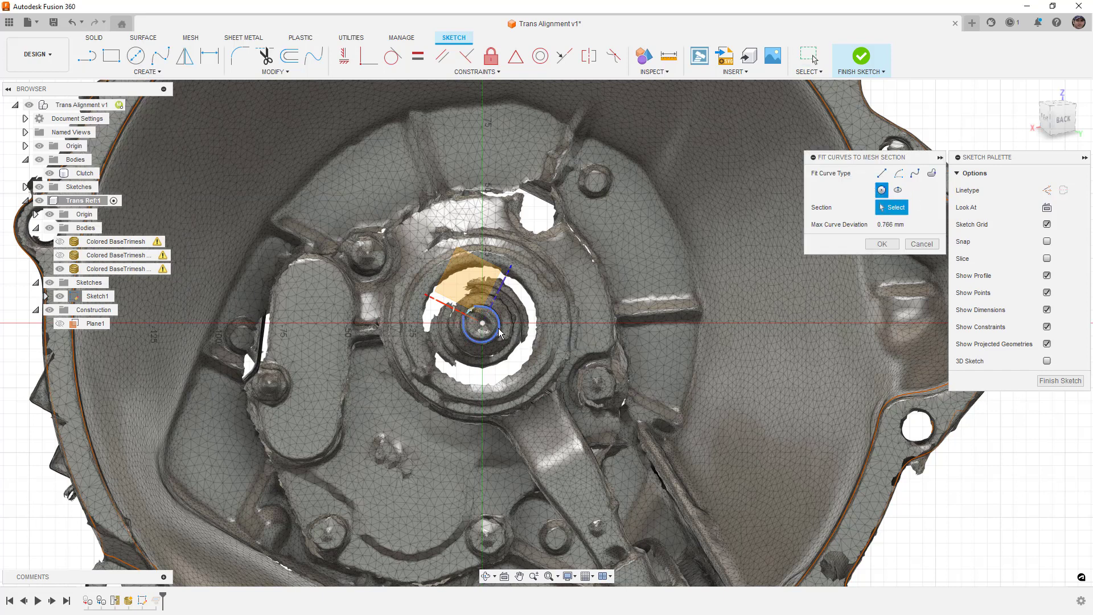
{"action": "scroll", "coordinate": [500, 330], "scroll_direction": "up", "scroll_amount": 3}
{"action": "scroll", "coordinate": [496, 330], "scroll_direction": "up", "scroll_amount": 4}
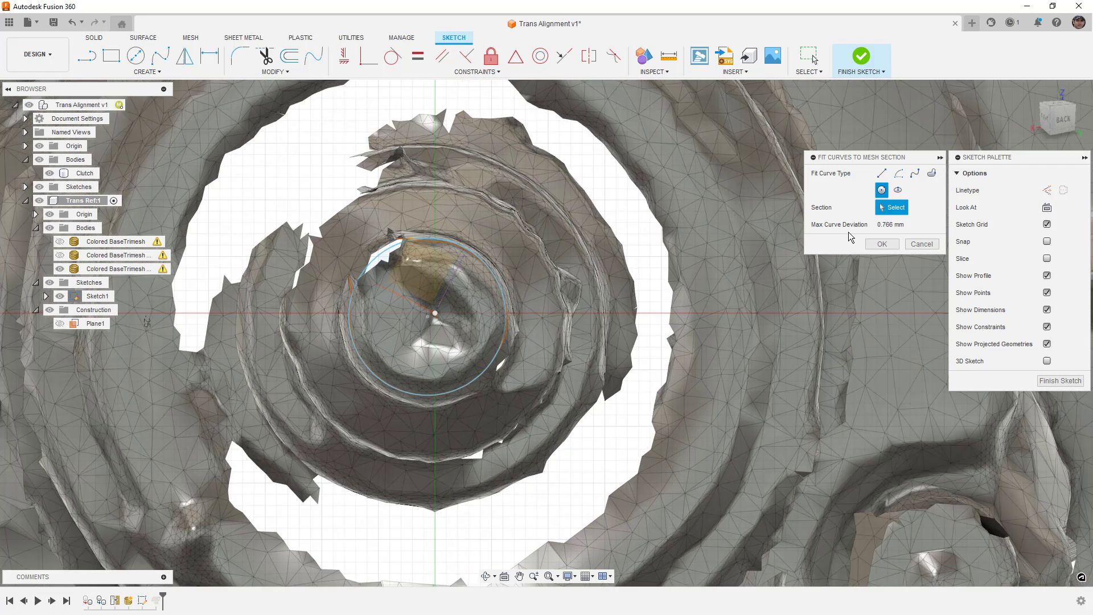
{"action": "left_click", "coordinate": [882, 243]}
{"action": "left_click", "coordinate": [883, 245]}
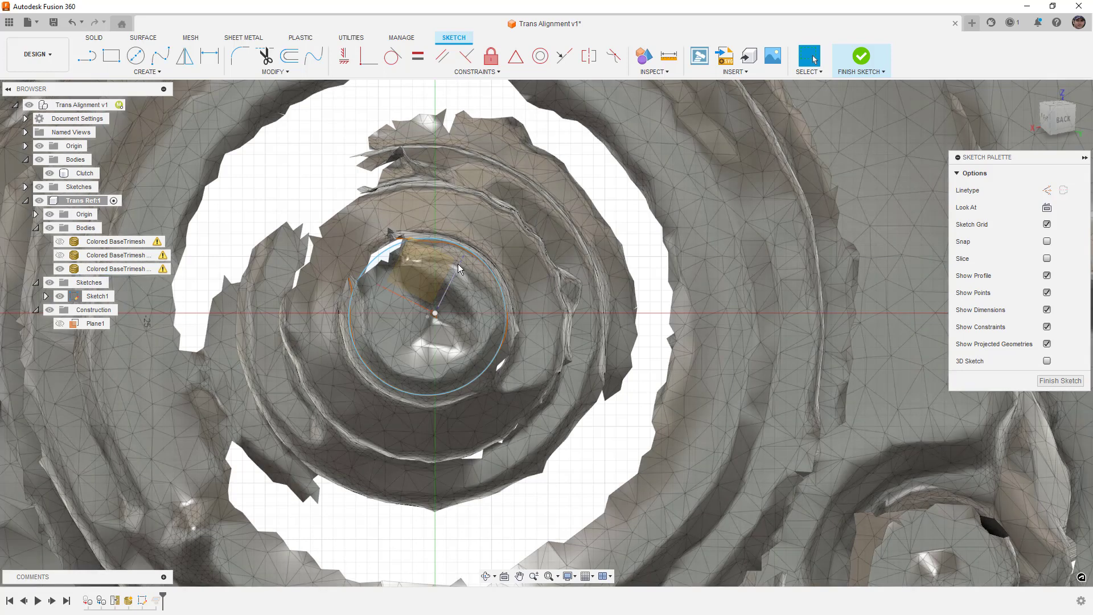
{"action": "mouse_move", "coordinate": [458, 264]}
{"action": "middle_mouse_down", "text": "shift"}
{"action": "mouse_move", "coordinate": [415, 255]}
{"action": "mouse_move", "coordinate": [436, 281]}
{"action": "mouse_move", "coordinate": [432, 265]}
{"action": "middle_mouse_up", "text": "shift"}
Inspect the transmission mesh around the fitted circle, then finish Sketch1.
{"action": "left_click", "coordinate": [432, 265]}
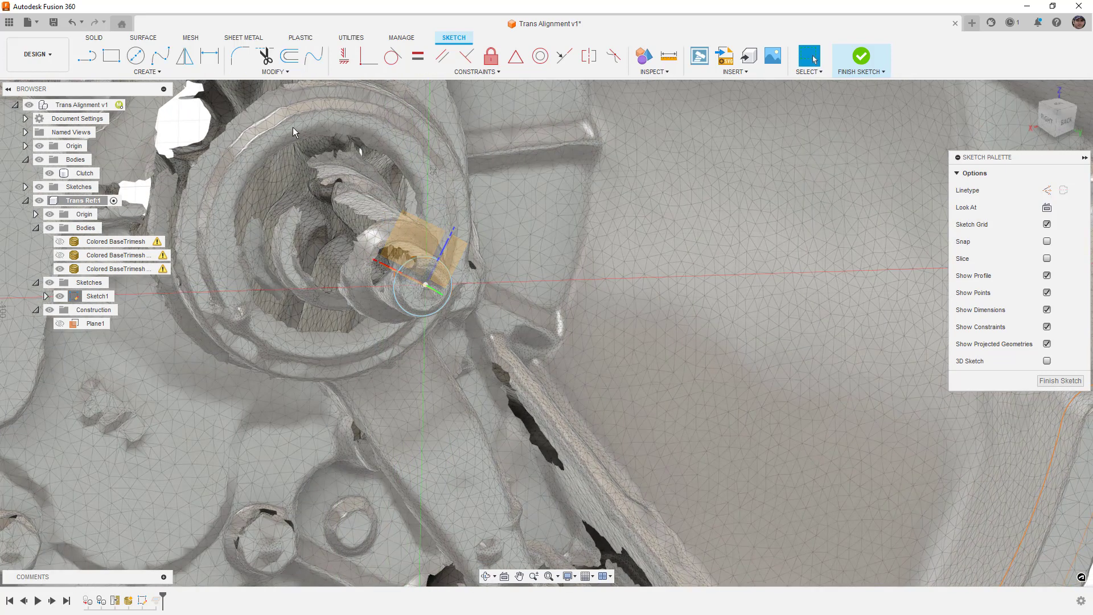
{"action": "scroll", "coordinate": [306, 132], "scroll_direction": "down", "scroll_amount": 5}
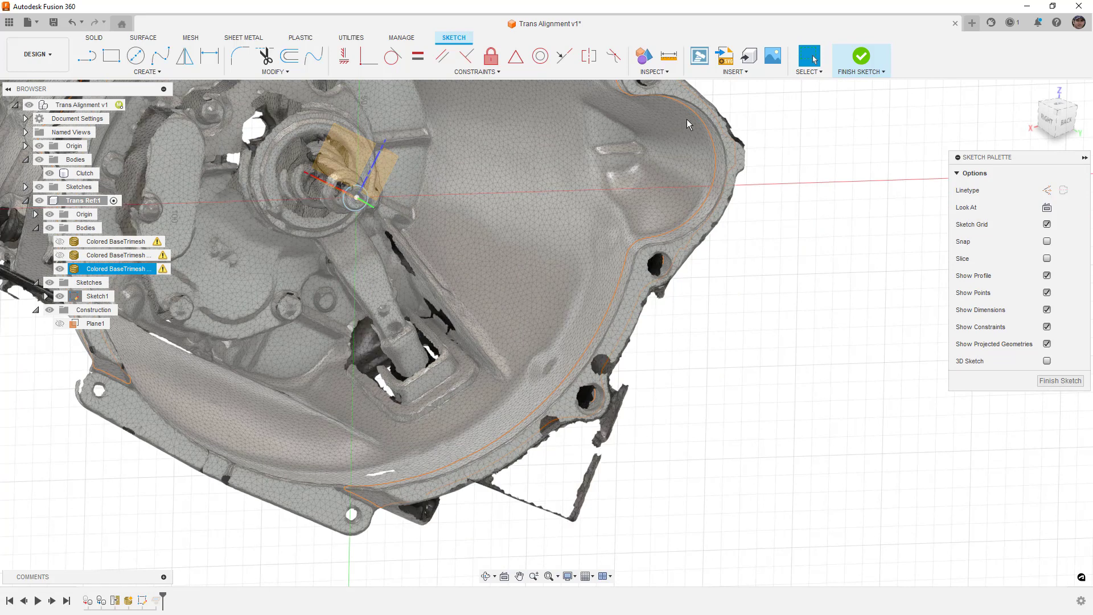
{"action": "key", "text": "Escape"}
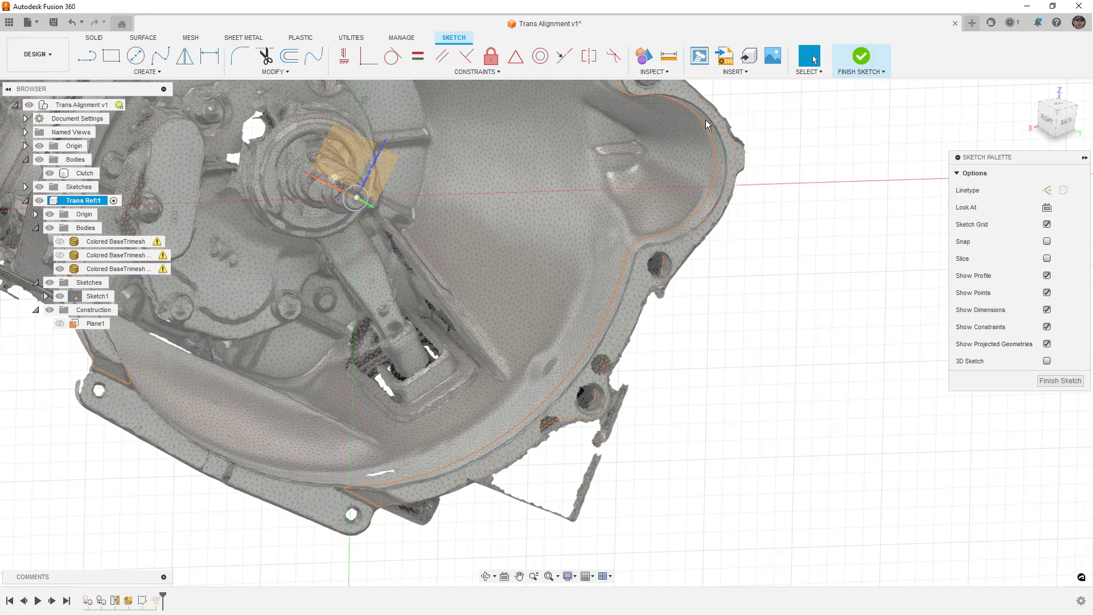
{"action": "left_click", "coordinate": [695, 140]}
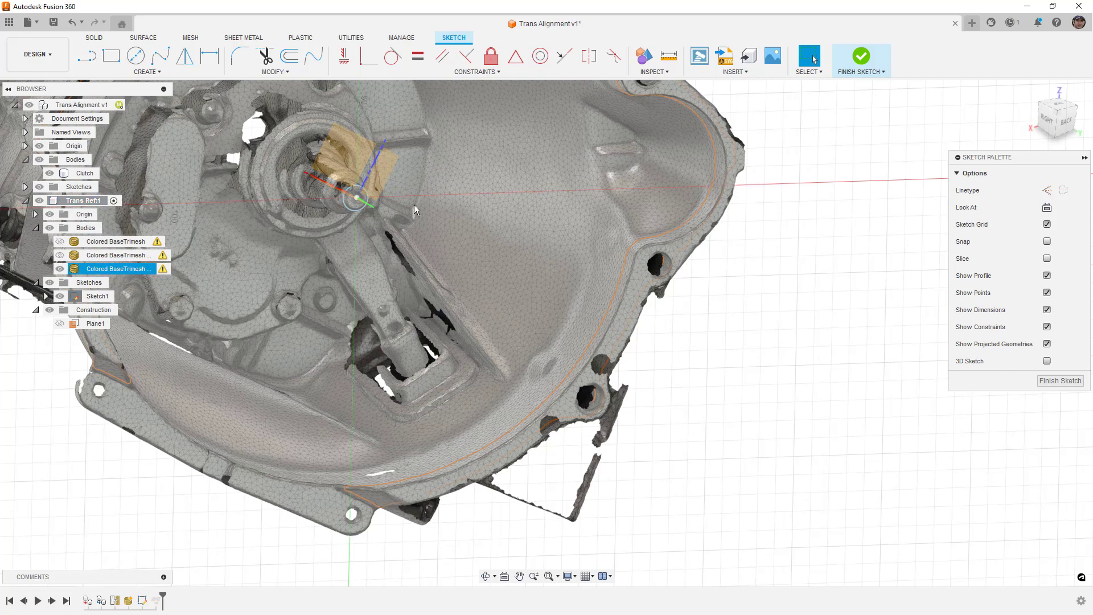
{"action": "middle_click_drag", "start_coordinate": [621, 238], "coordinate": [726, 290]}
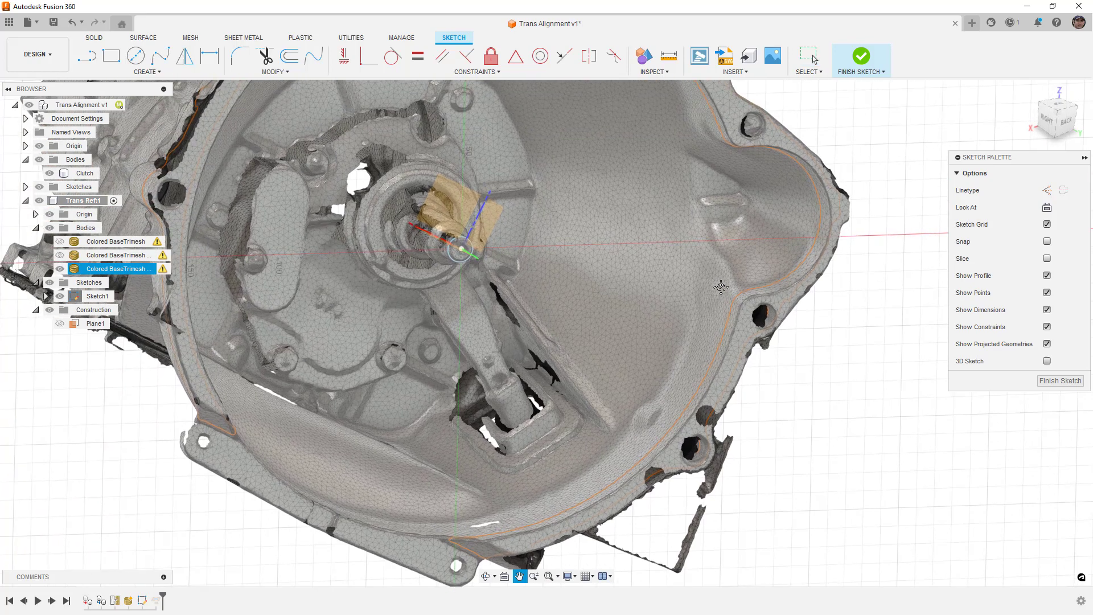
{"action": "key", "text": "Escape"}
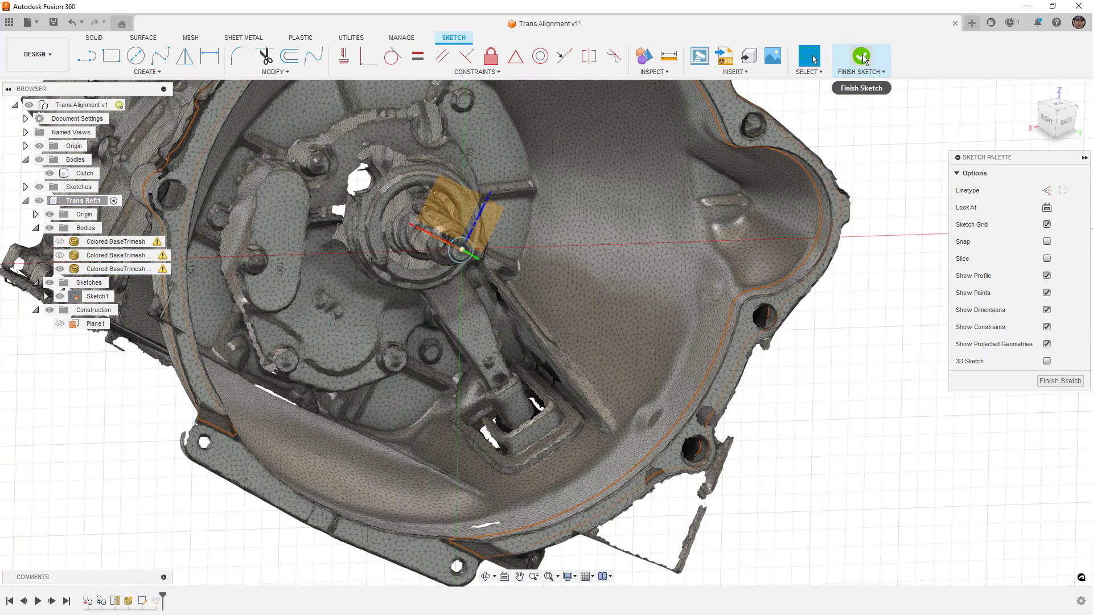
{"action": "left_click", "coordinate": [862, 56]}
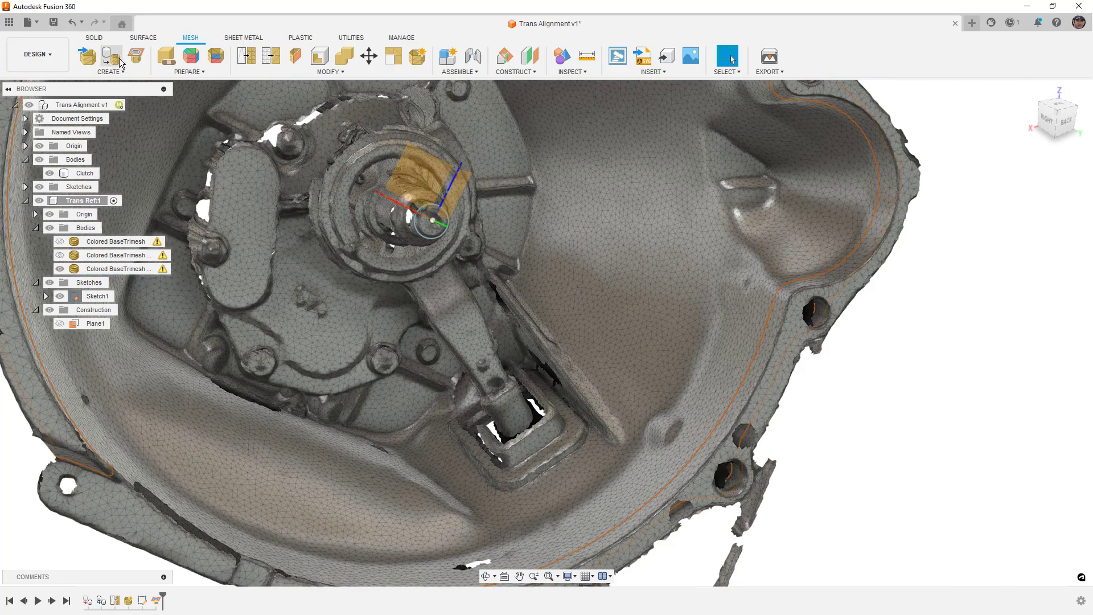
Extrude the fitted circle -15 mm back along the shaft into cylinder Body1.
{"action": "left_click", "coordinate": [94, 37]}
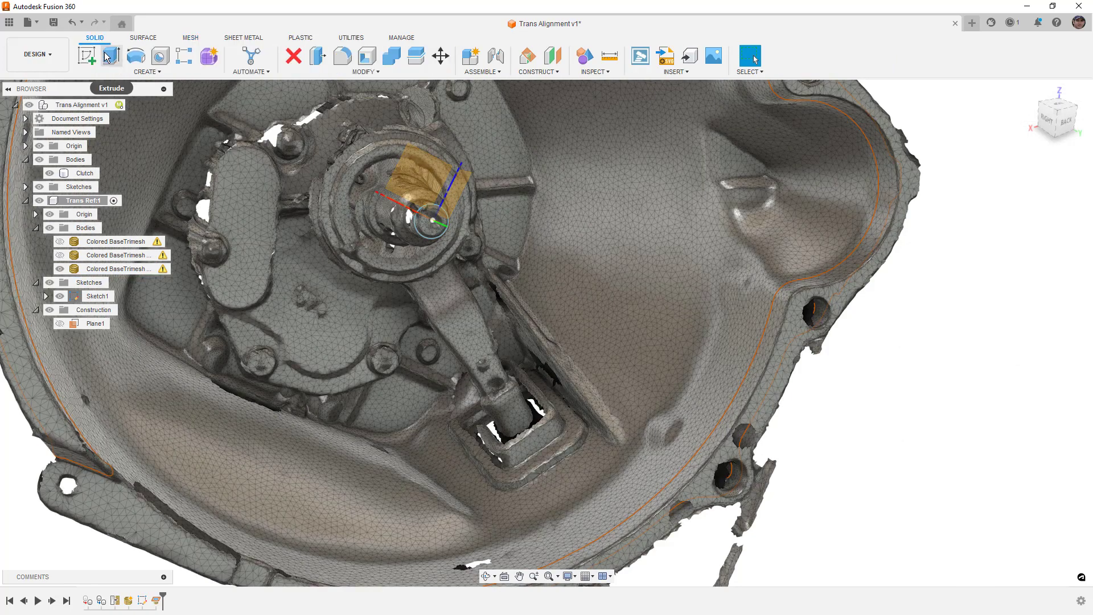
{"action": "left_click", "coordinate": [111, 56]}
{"action": "scroll", "coordinate": [454, 238], "scroll_direction": "up", "scroll_amount": 5}
{"action": "middle_click_drag", "start_coordinate": [423, 221], "coordinate": [433, 211], "text": "shift"}
{"action": "left_click_drag", "start_coordinate": [420, 199], "coordinate": [300, 162]}
{"action": "left_click", "coordinate": [1025, 318]}
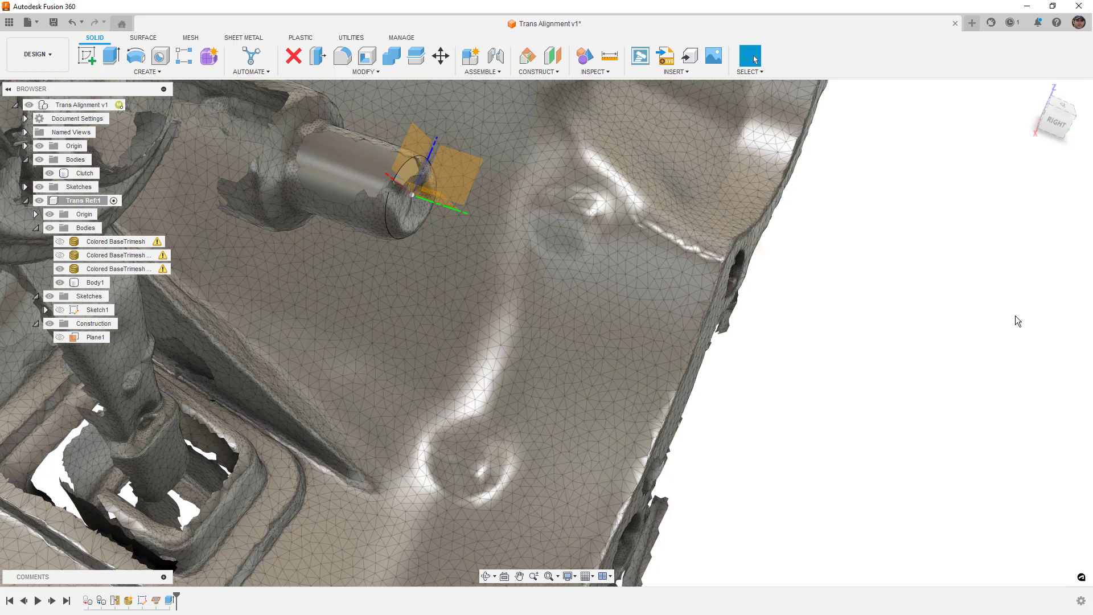
Inspect the new Body1 cylinder against the transmission mesh around the bellhousing.
{"action": "middle_click_drag", "start_coordinate": [1016, 315], "coordinate": [821, 273], "text": "shift"}
{"action": "left_click", "coordinate": [667, 192]}
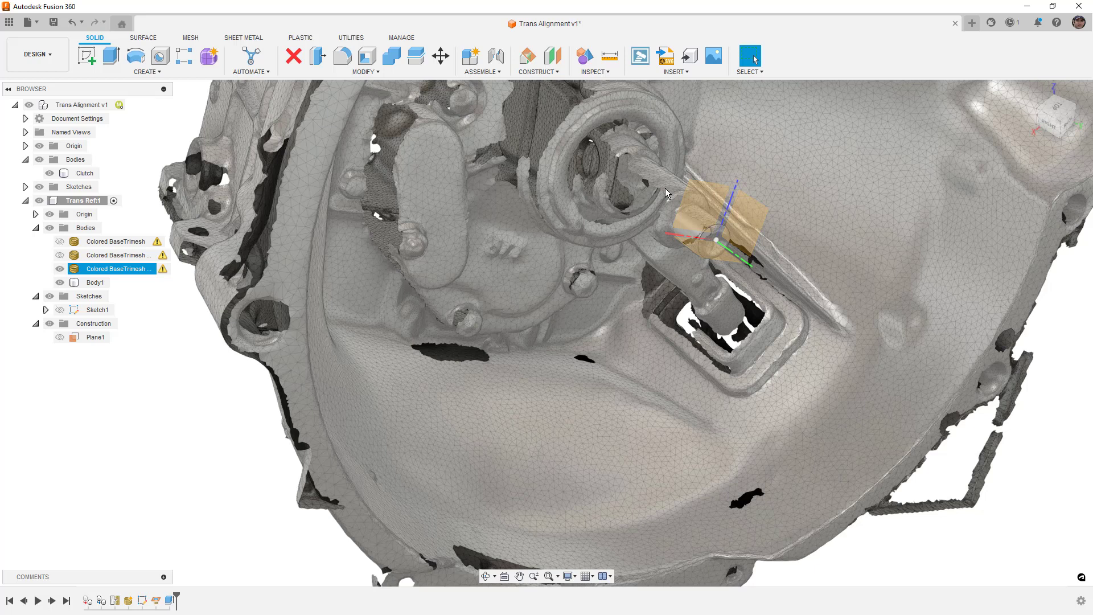
{"action": "key", "text": "Escape"}
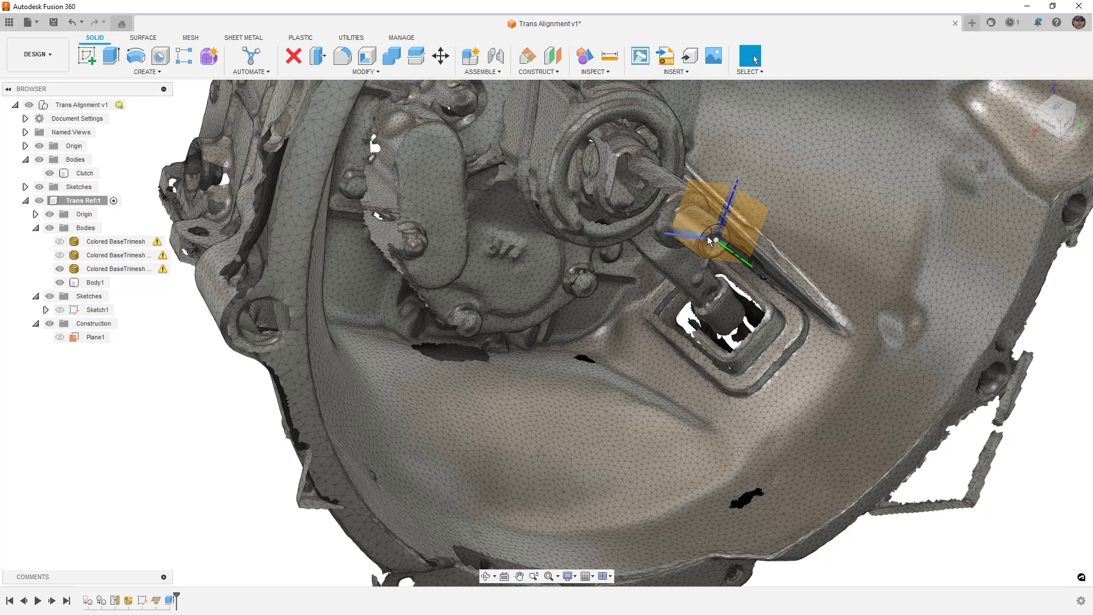
{"action": "left_click", "coordinate": [707, 236]}
{"action": "scroll", "coordinate": [626, 233], "scroll_direction": "down", "scroll_amount": 5}
{"action": "left_click", "coordinate": [479, 230]}
{"action": "middle_click_drag", "start_coordinate": [479, 230], "coordinate": [543, 261], "text": "shift"}
{"action": "key", "text": "Escape"}
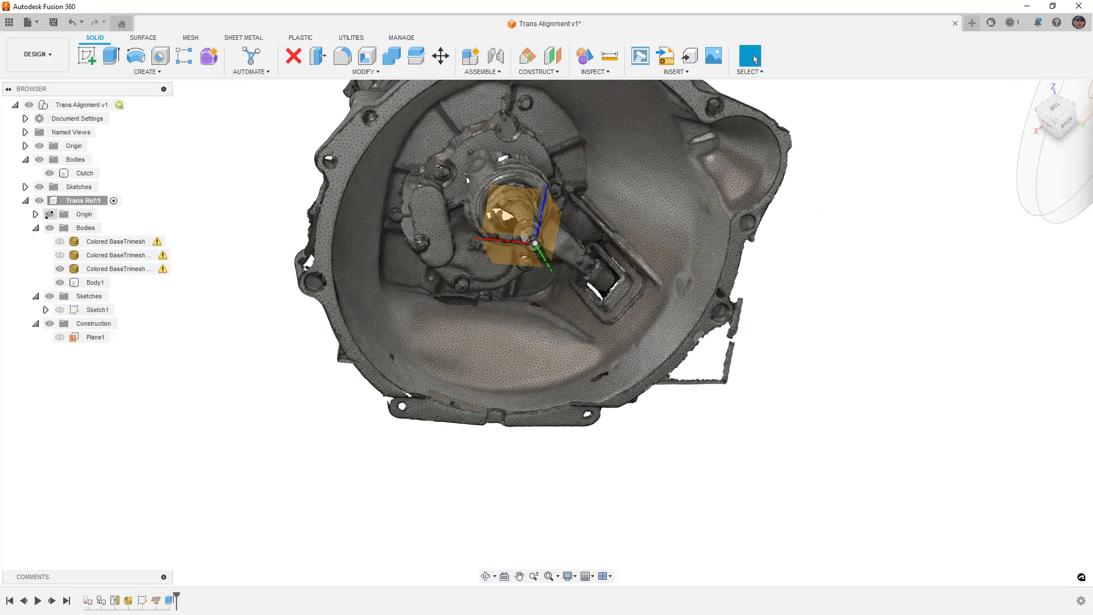
{"action": "left_click", "coordinate": [50, 215]}
{"action": "left_click", "coordinate": [429, 282]}
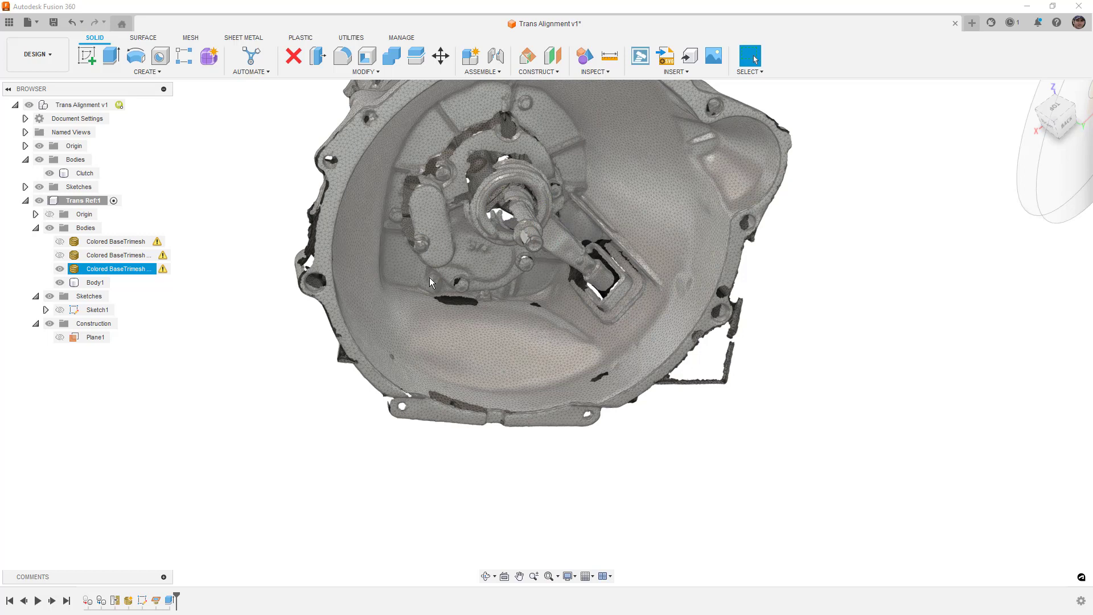
{"action": "left_click", "coordinate": [310, 347]}
{"action": "mouse_move", "coordinate": [310, 348]}
{"action": "middle_mouse_down", "text": "shift"}
{"action": "mouse_move", "coordinate": [304, 359]}
{"action": "mouse_move", "coordinate": [404, 363]}
{"action": "mouse_move", "coordinate": [323, 358]}
{"action": "middle_mouse_up", "text": "shift"}
{"action": "left_click", "coordinate": [323, 357]}
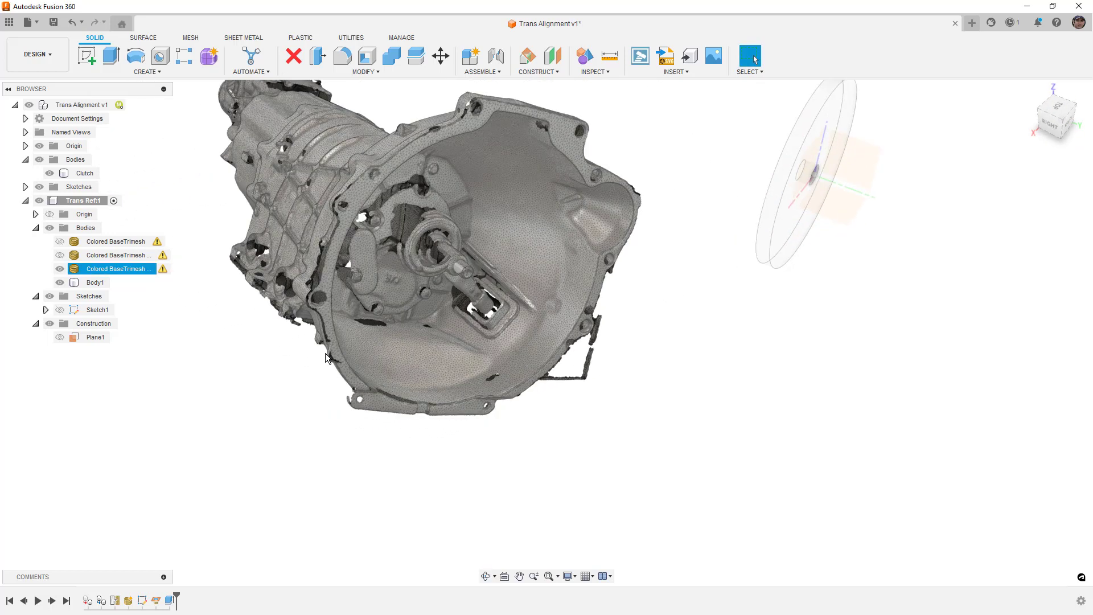
{"action": "left_click", "coordinate": [318, 352]}
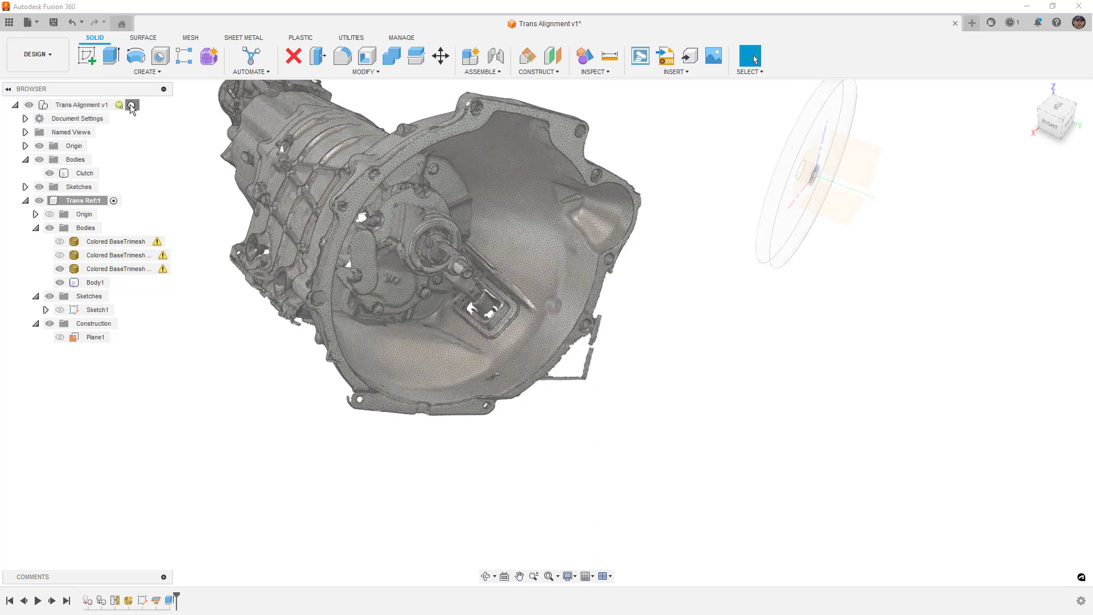
{"action": "left_click", "coordinate": [132, 105]}
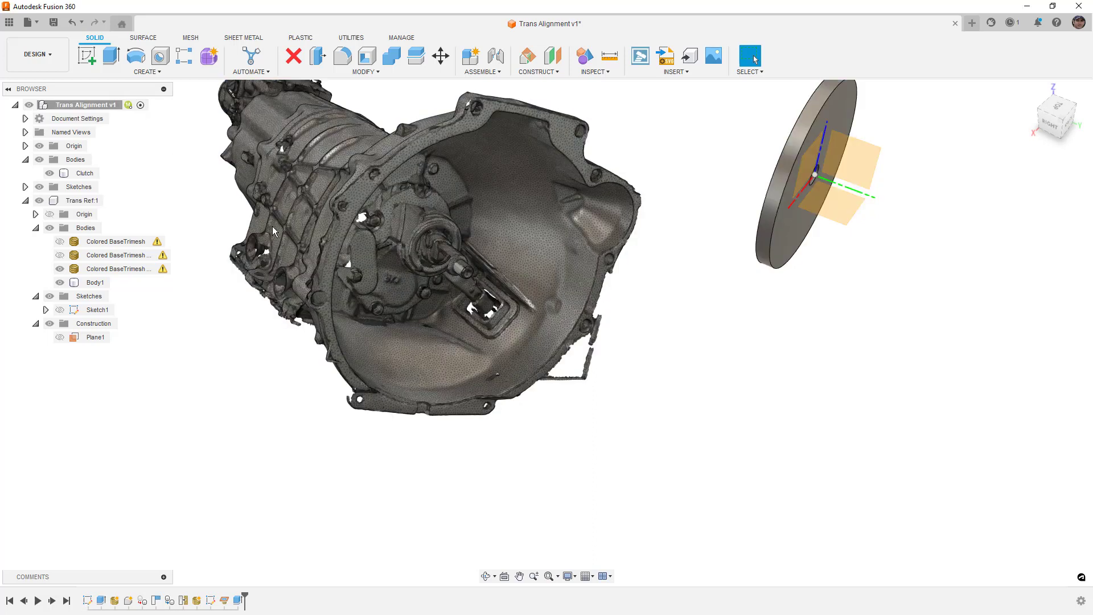
{"action": "left_click", "coordinate": [540, 282]}
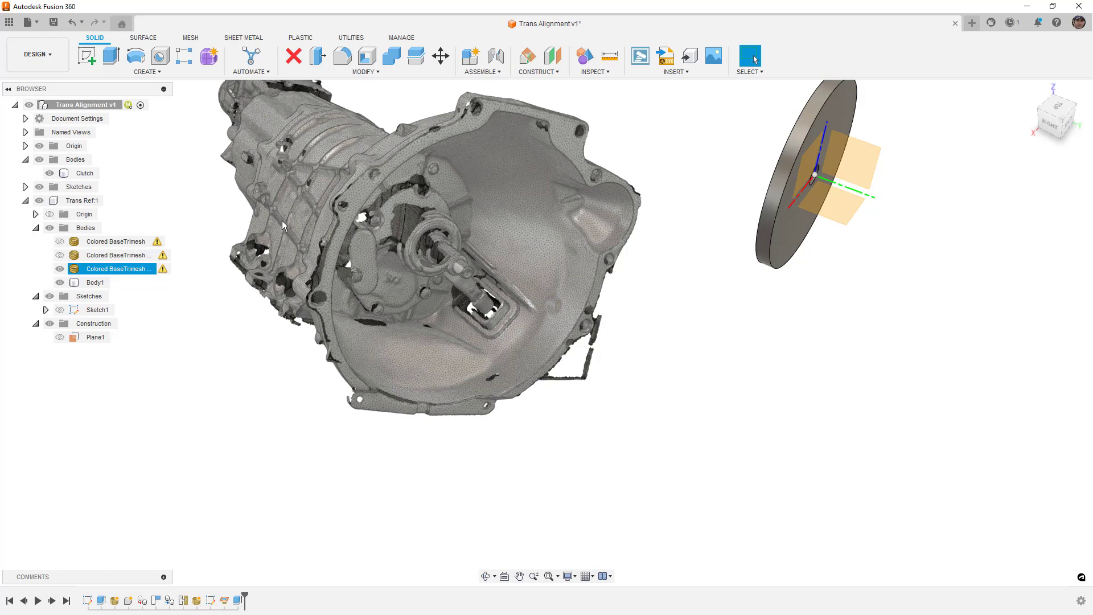
{"action": "left_click", "coordinate": [190, 137]}
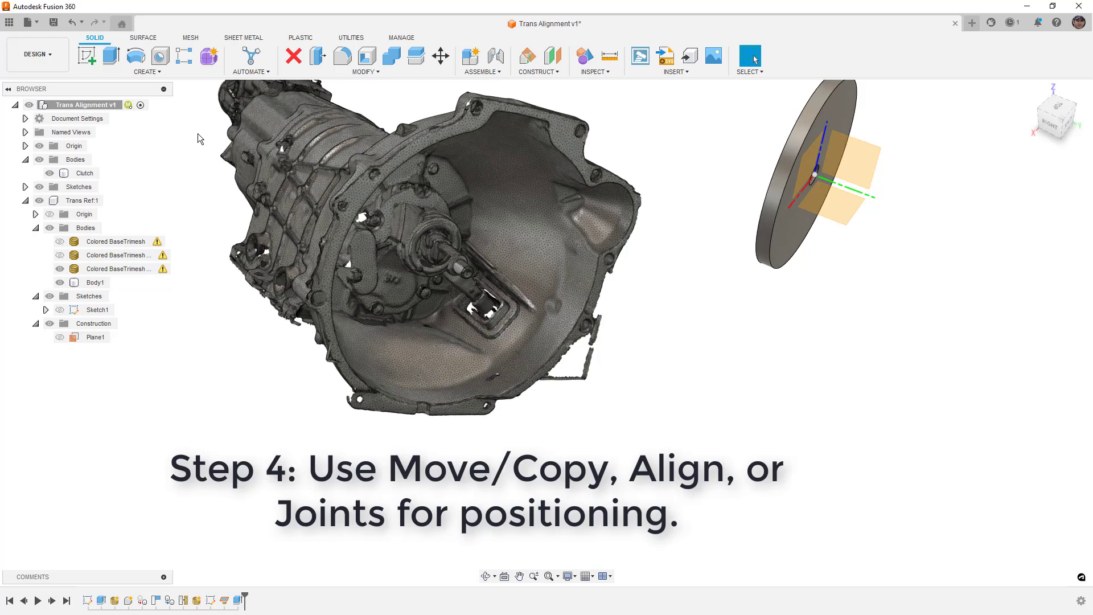
{"action": "left_click", "coordinate": [441, 56]}
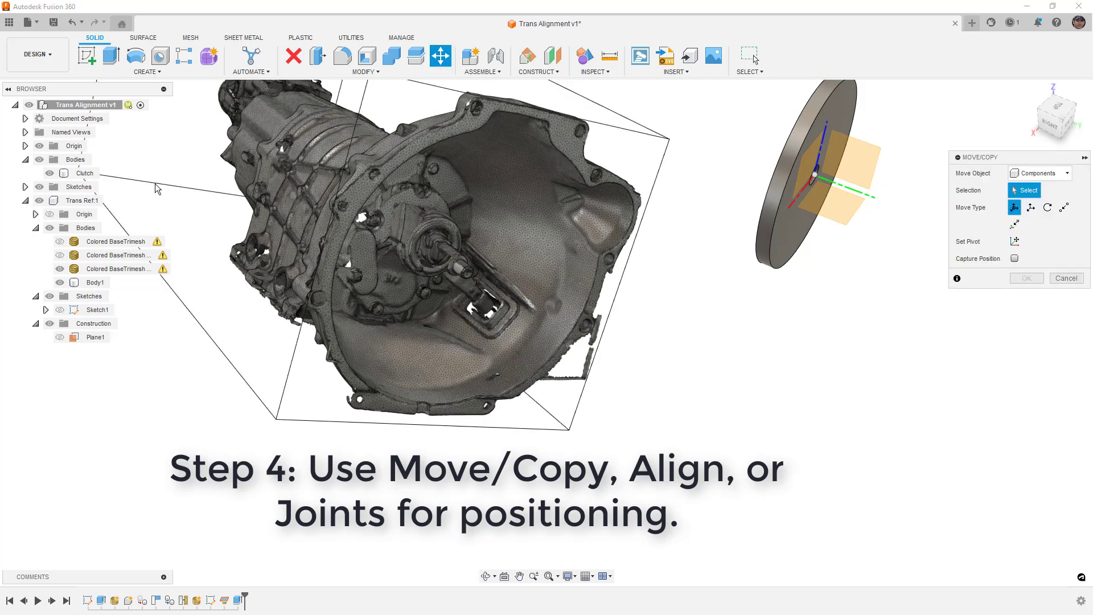
{"action": "left_click", "coordinate": [80, 200]}
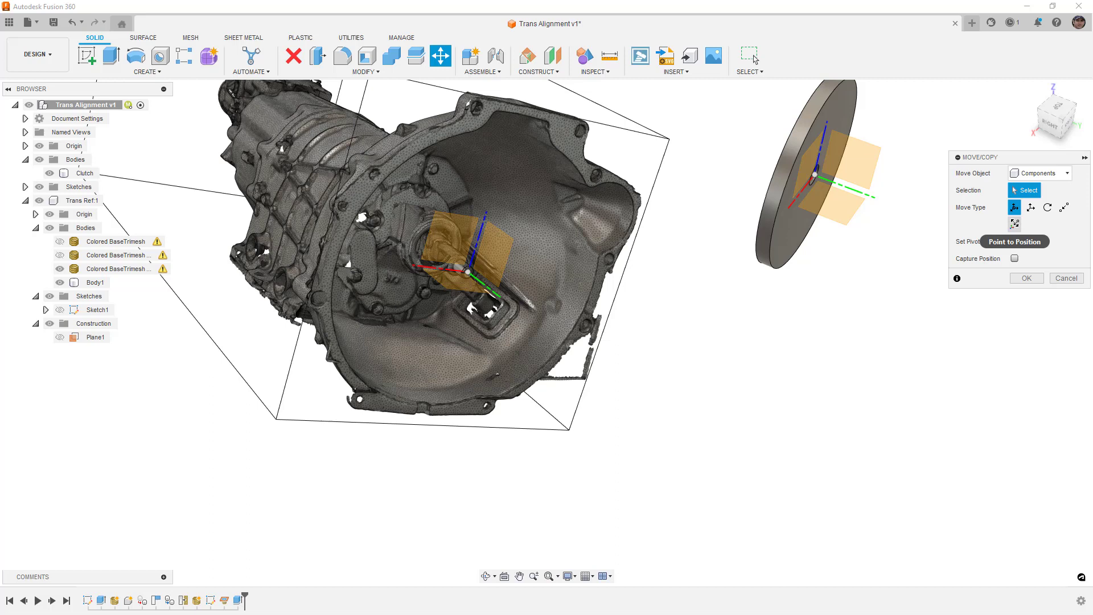
{"action": "left_click", "coordinate": [1065, 207]}
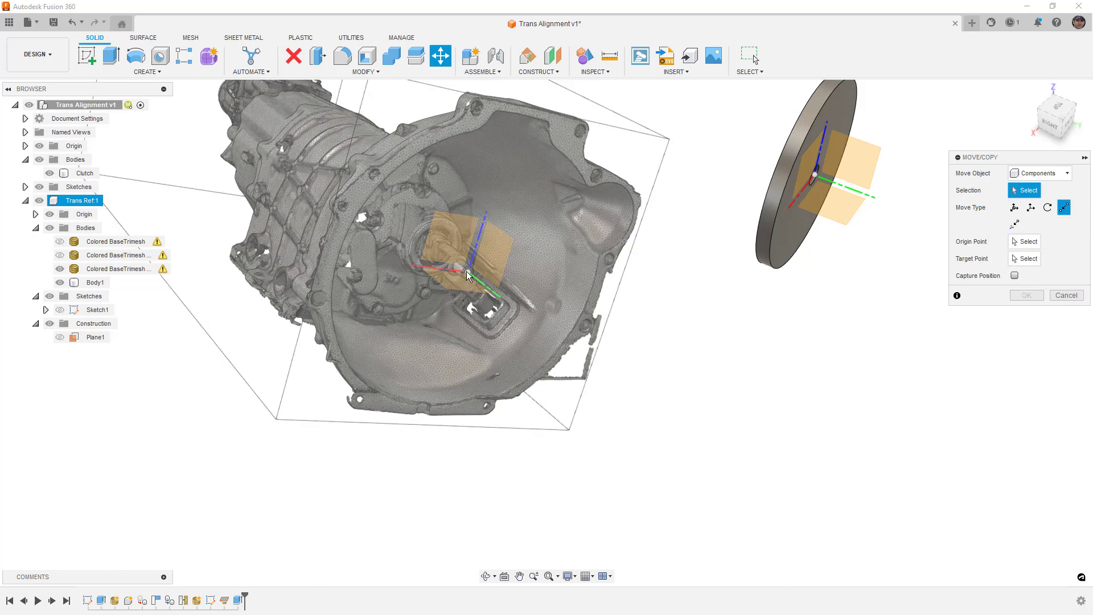
{"action": "left_click", "coordinate": [467, 276]}
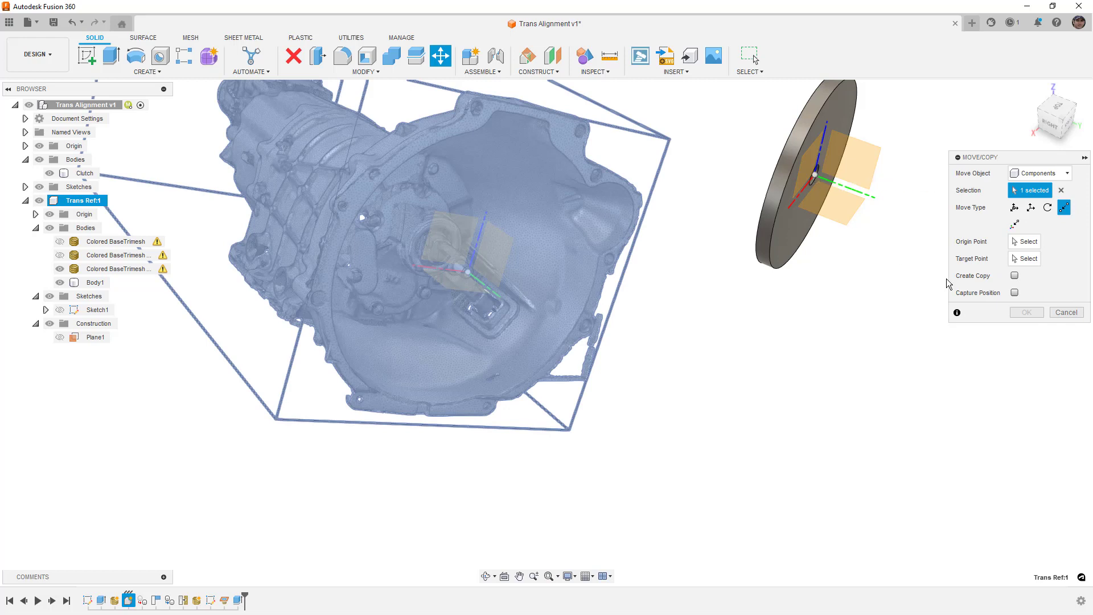
{"action": "left_click", "coordinate": [1066, 312]}
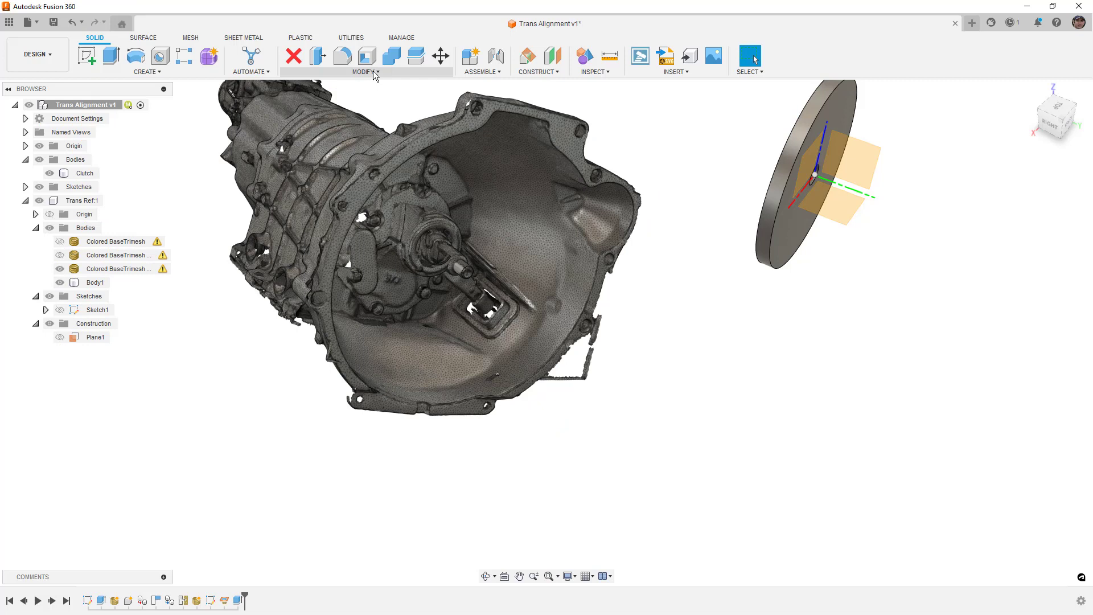
Start an Align, picking the cylinder end face as From and the clutch bore as To.
{"action": "left_click", "coordinate": [375, 73]}
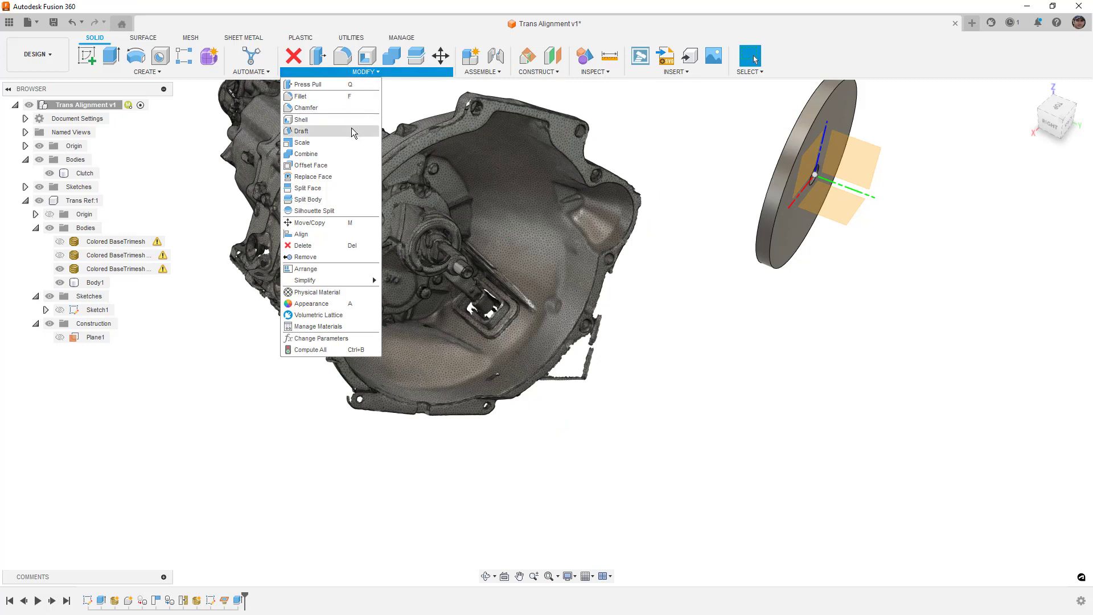
{"action": "left_click", "coordinate": [307, 234]}
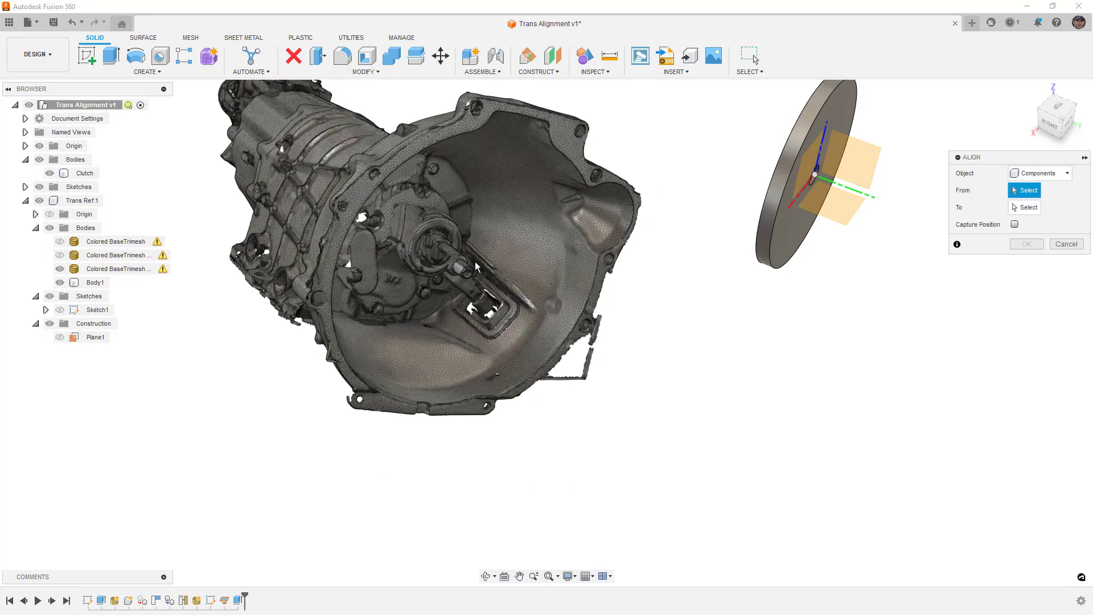
{"action": "scroll", "coordinate": [475, 262], "scroll_direction": "up", "scroll_amount": 8}
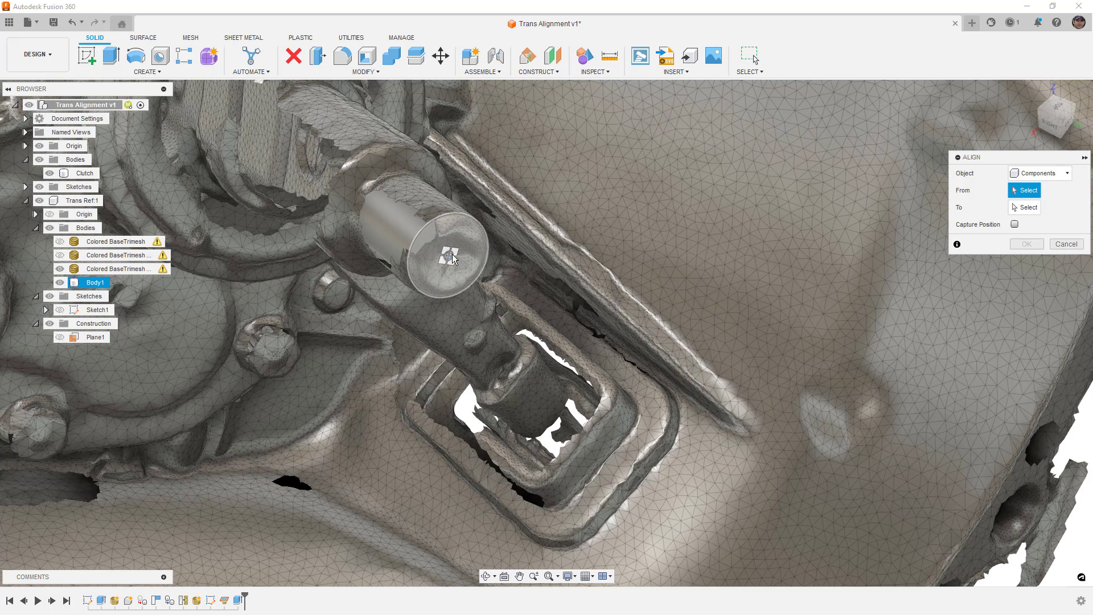
{"action": "left_click", "coordinate": [451, 259]}
{"action": "scroll", "coordinate": [451, 259], "scroll_direction": "down", "scroll_amount": 10}
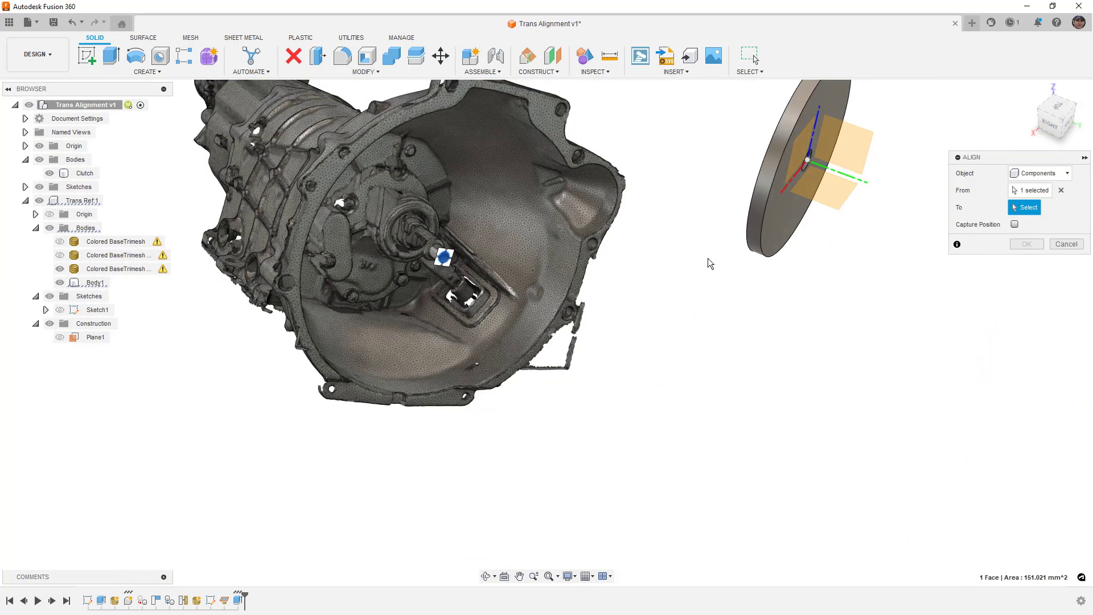
{"action": "middle_click_drag", "start_coordinate": [642, 261], "coordinate": [613, 267], "text": "shift"}
{"action": "scroll", "coordinate": [775, 147], "scroll_direction": "up", "scroll_amount": 4}
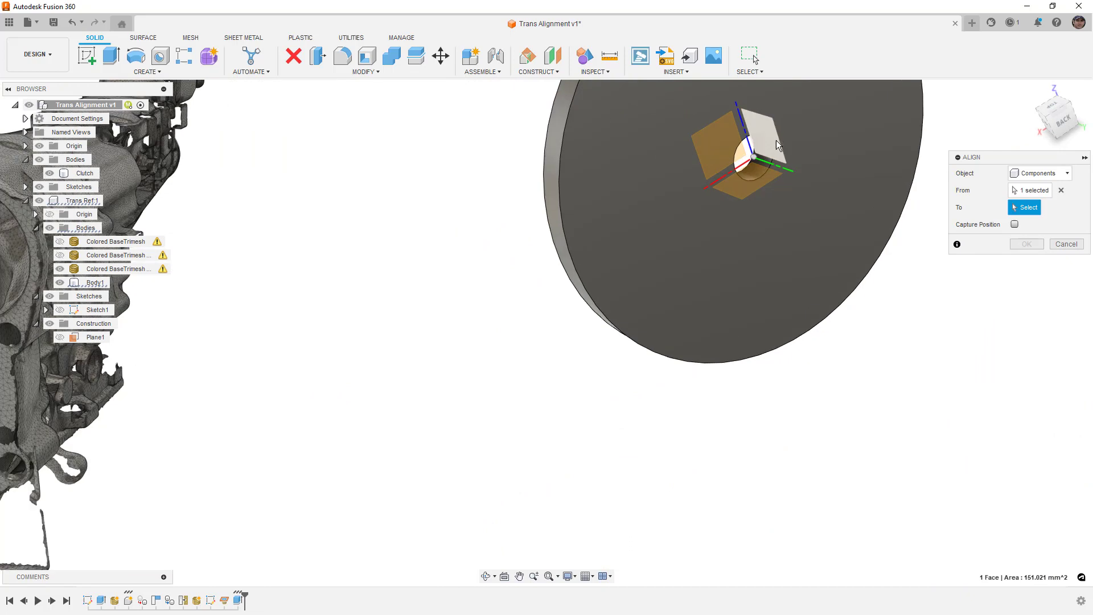
{"action": "mouse_move", "coordinate": [776, 147]}
{"action": "middle_mouse_down", "text": "shift"}
{"action": "mouse_move", "coordinate": [777, 185]}
{"action": "mouse_move", "coordinate": [764, 150]}
{"action": "middle_mouse_up", "text": "shift"}
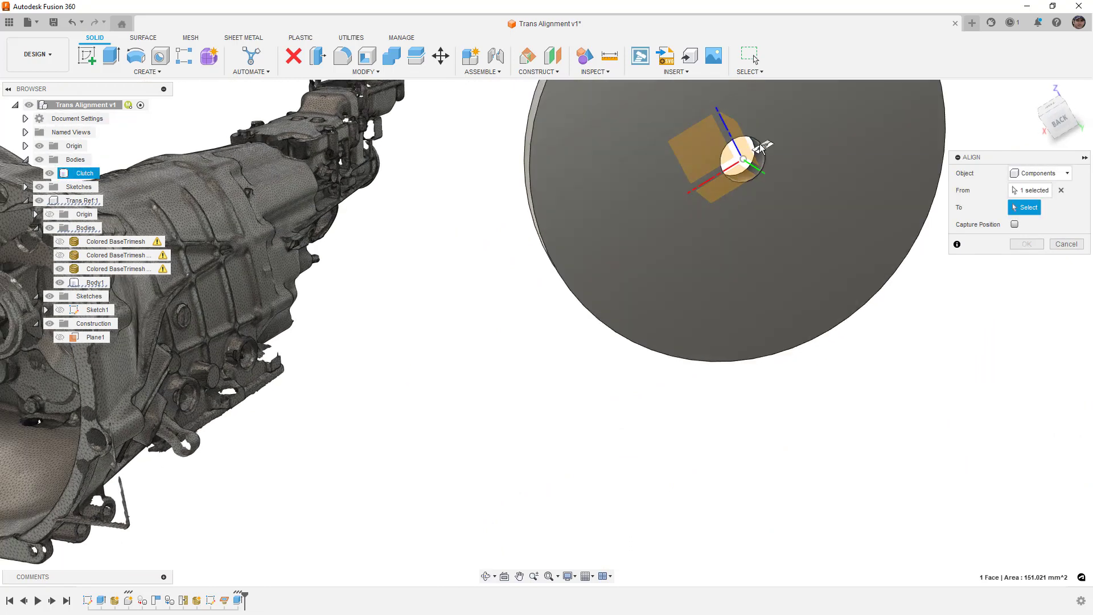
{"action": "left_click", "coordinate": [746, 147]}
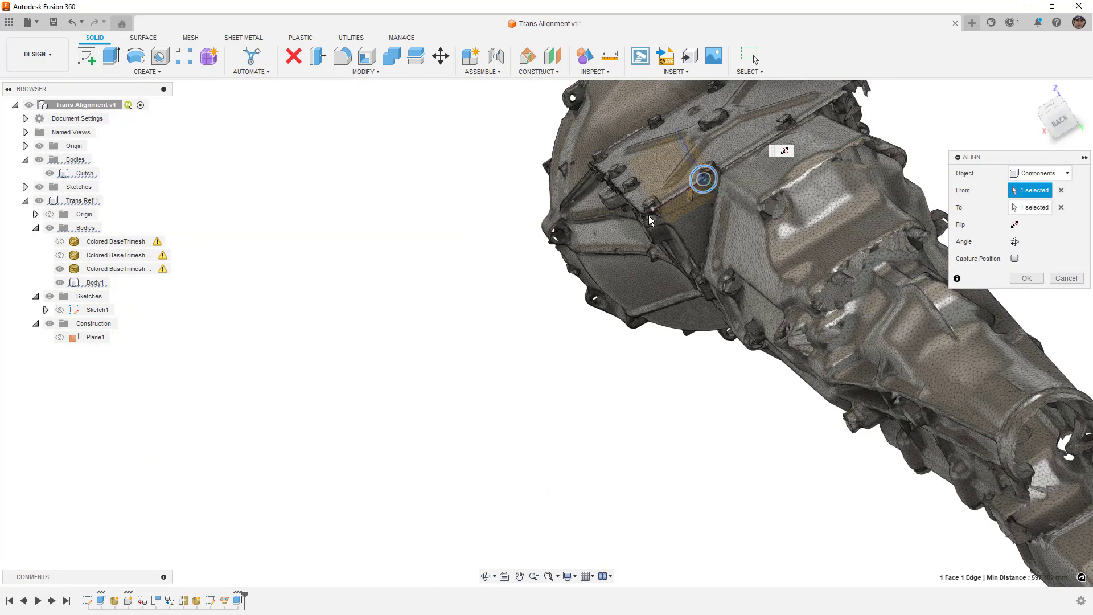
Flip the transmission and rotate it three angle steps about the clutch axis.
{"action": "scroll", "coordinate": [650, 221], "scroll_direction": "down", "scroll_amount": 5}
{"action": "middle_click_drag", "start_coordinate": [650, 223], "coordinate": [911, 239], "text": "shift"}
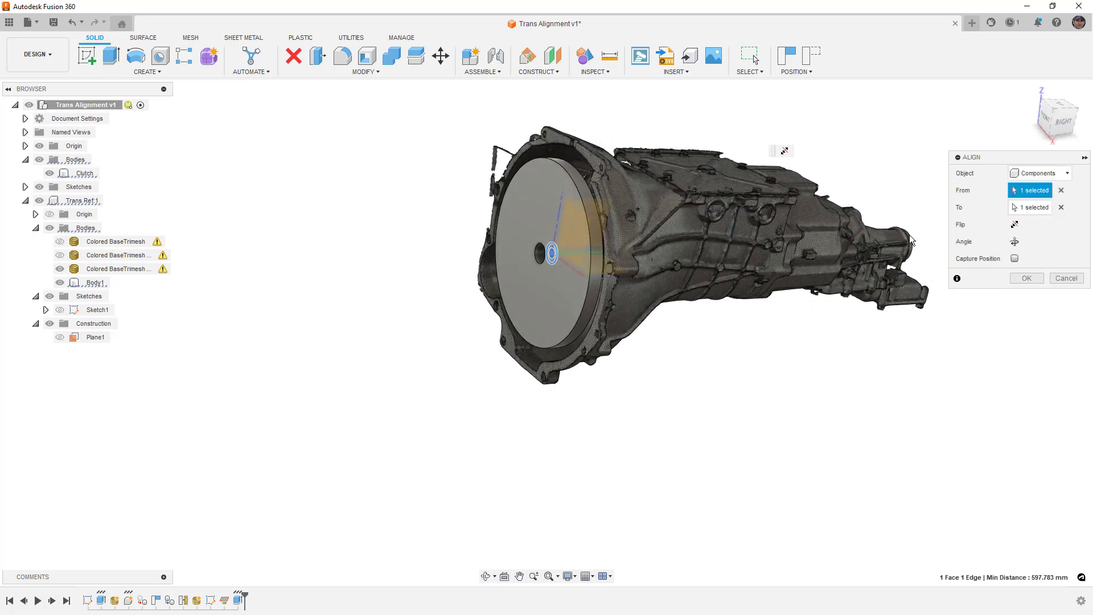
{"action": "left_click", "coordinate": [1015, 224]}
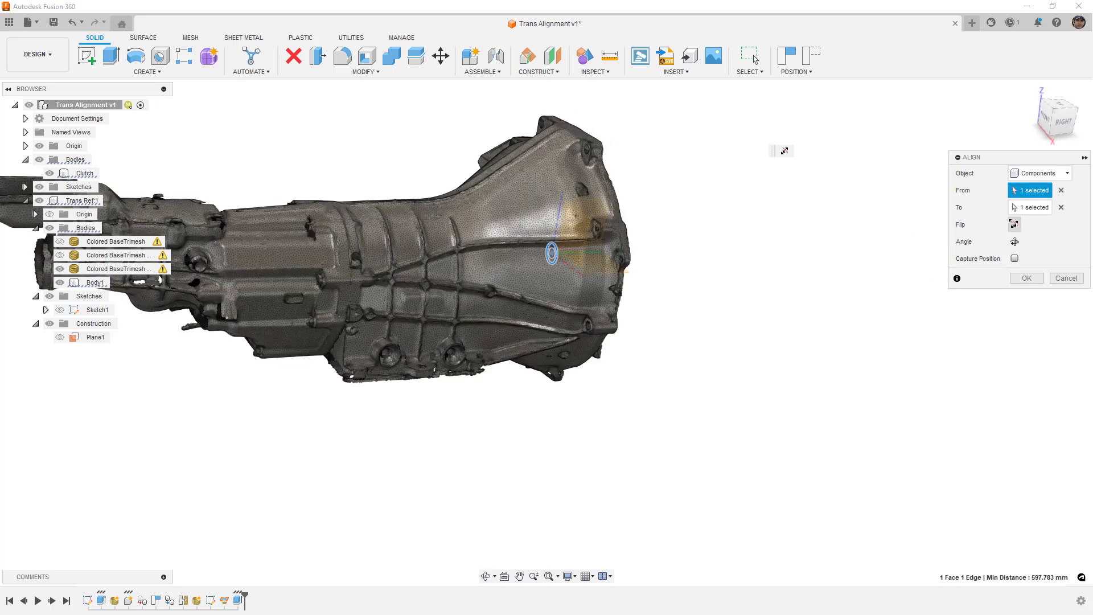
{"action": "left_click", "coordinate": [1015, 243]}
{"action": "left_click", "coordinate": [1015, 242]}
{"action": "left_click", "coordinate": [1015, 243]}
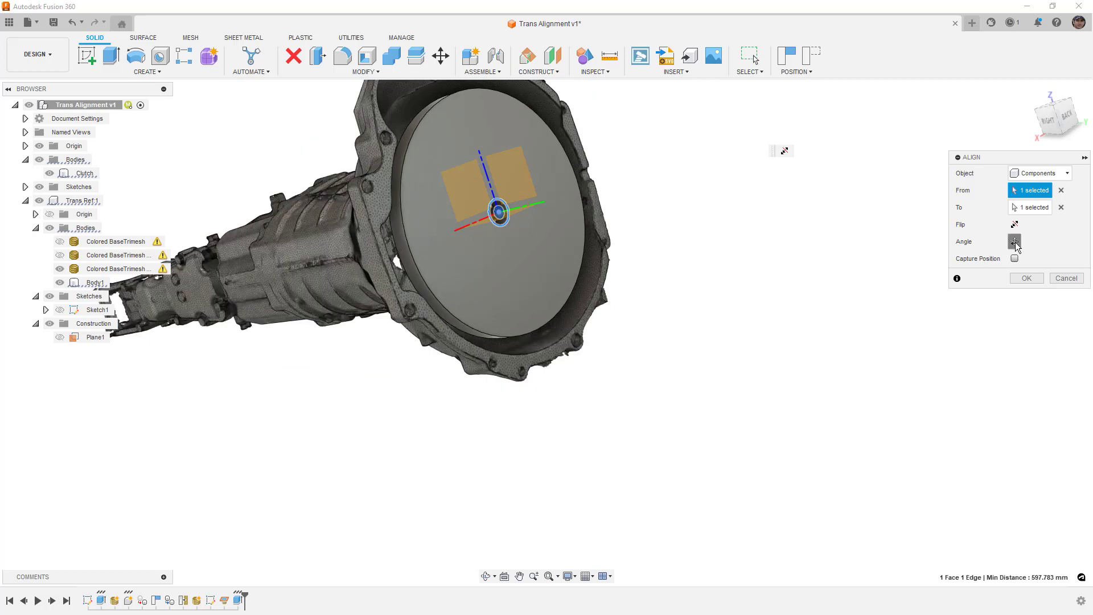
{"action": "middle_click_drag", "start_coordinate": [766, 307], "coordinate": [760, 341], "text": "shift"}
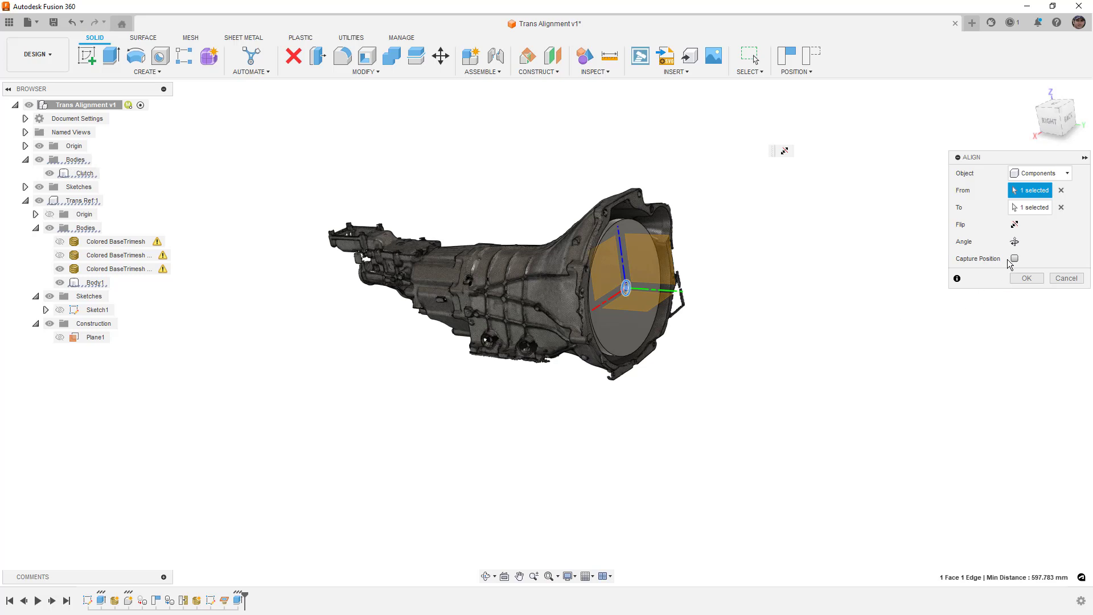
{"action": "left_click", "coordinate": [1026, 278]}
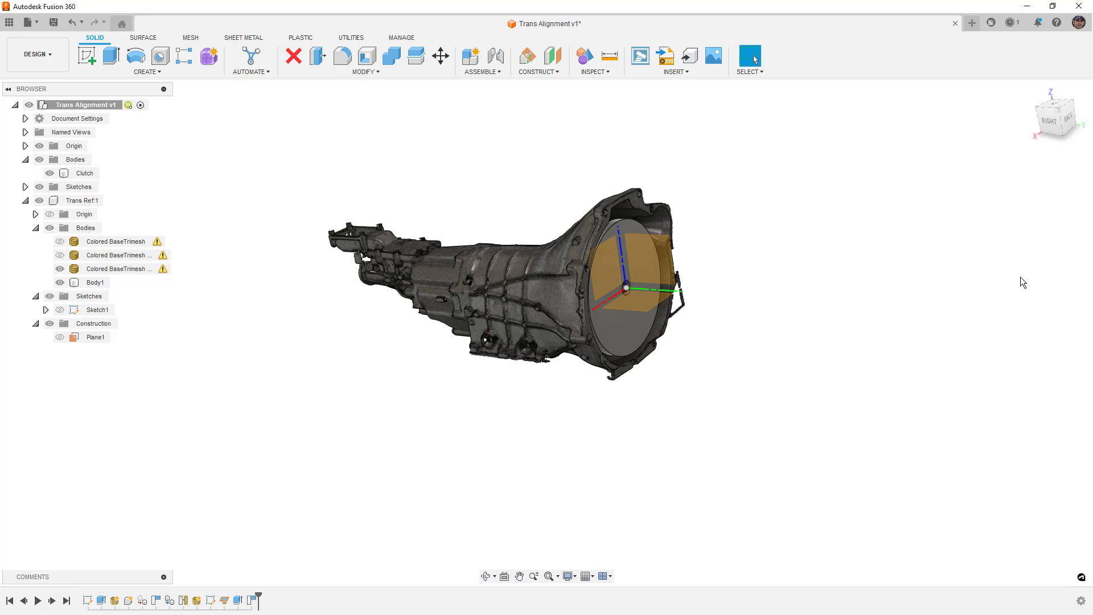
{"action": "middle_click_drag", "start_coordinate": [855, 349], "coordinate": [812, 346], "text": "shift"}
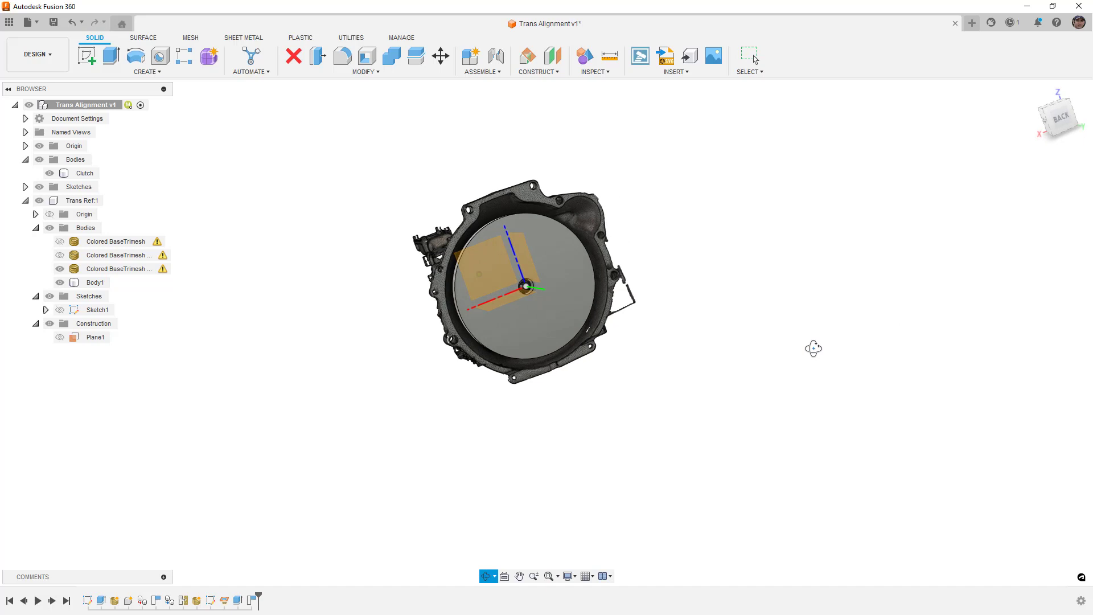
{"action": "left_click", "coordinate": [493, 72]}
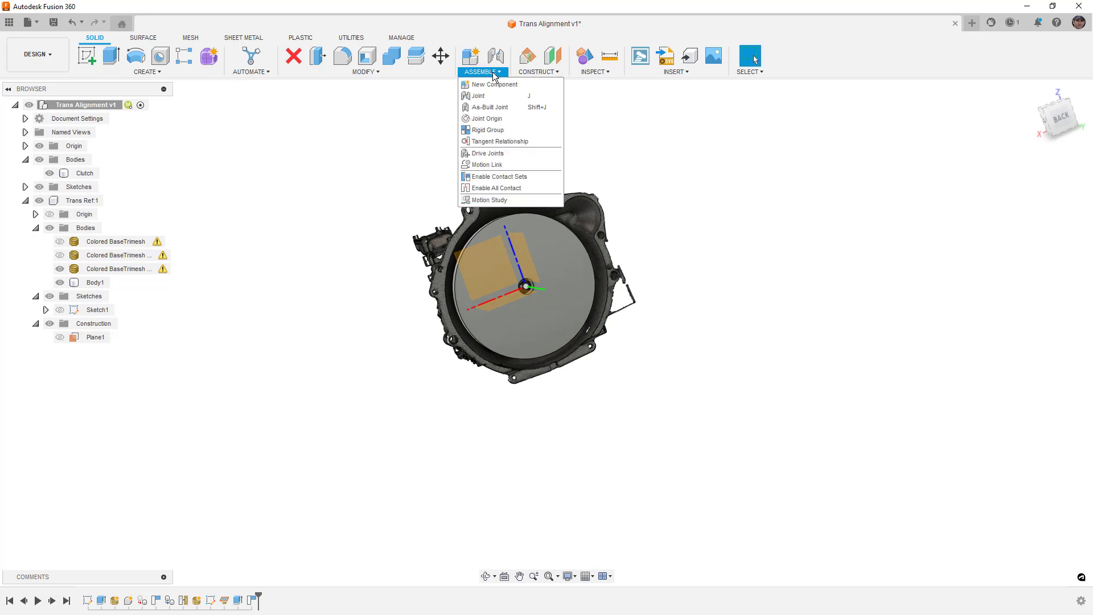
{"action": "left_click", "coordinate": [481, 96]}
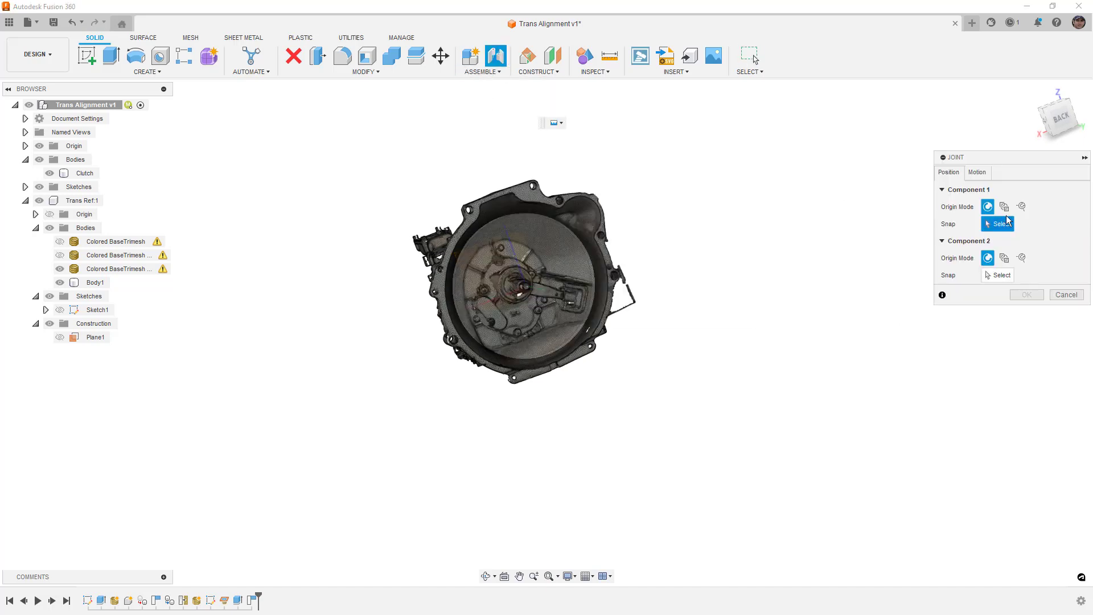
{"action": "left_click", "coordinate": [977, 172]}
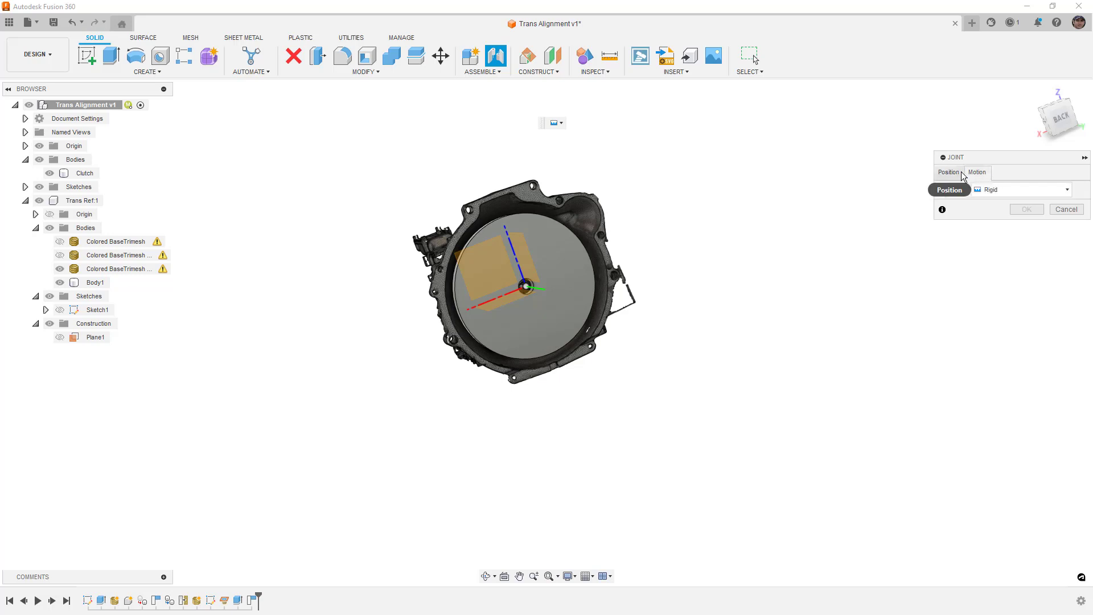
{"action": "left_click", "coordinate": [961, 175]}
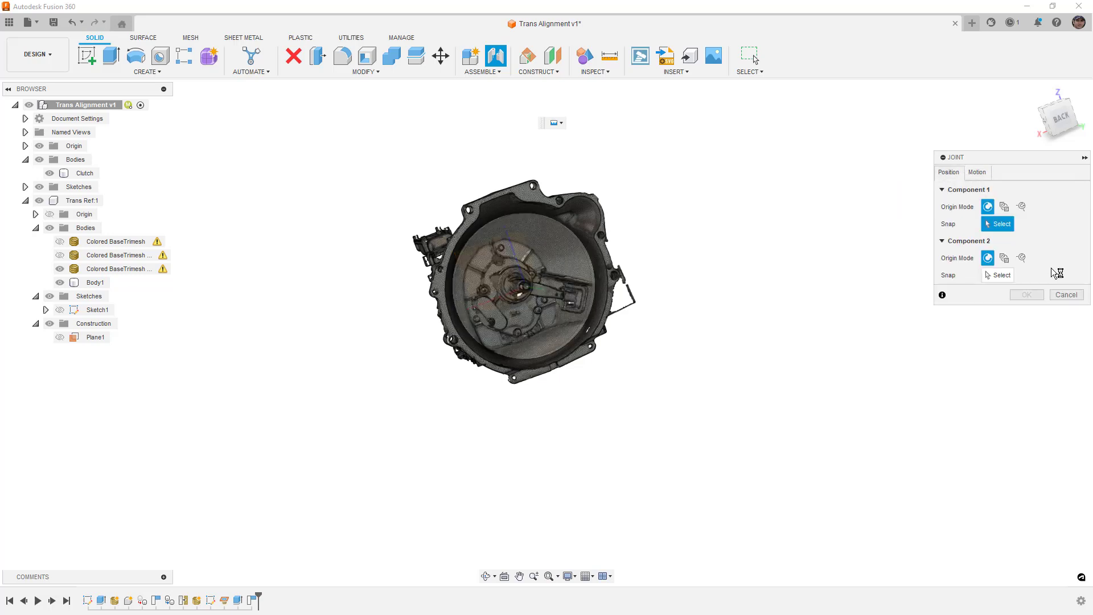
{"action": "left_click", "coordinate": [1067, 294]}
{"action": "middle_click_drag", "start_coordinate": [735, 283], "coordinate": [773, 281], "text": "shift"}
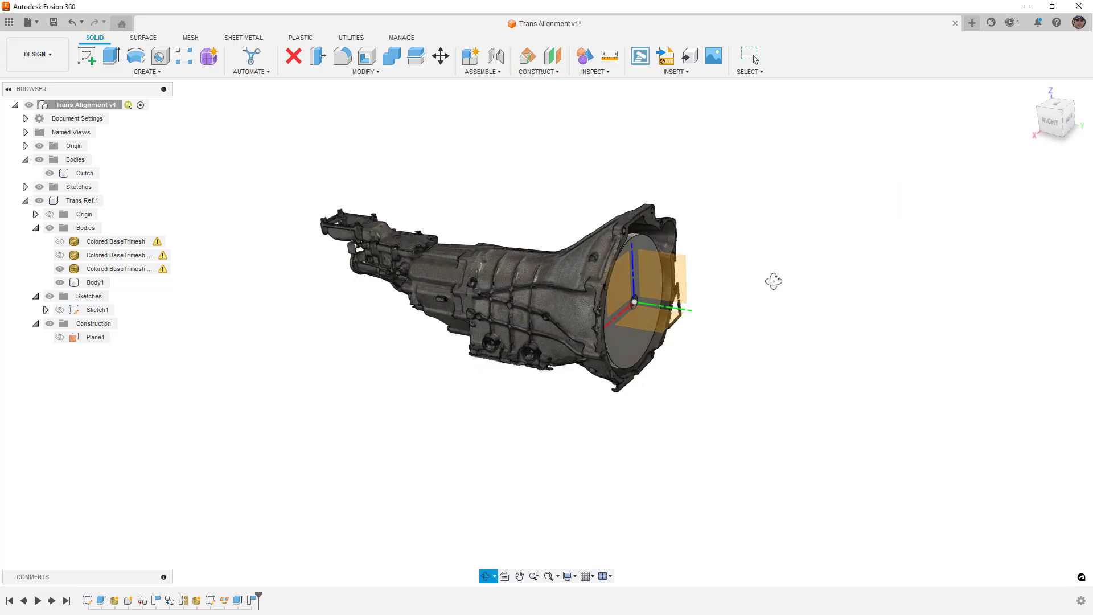
{"action": "middle_click_drag", "start_coordinate": [572, 291], "coordinate": [473, 228], "text": "shift"}
{"action": "left_click_drag", "start_coordinate": [472, 228], "coordinate": [392, 333]}
{"action": "left_click", "coordinate": [815, 55]}
Hide the top-level origin planes and axes and view the clutch in the bellhousing from the back.
{"action": "left_click", "coordinate": [39, 146]}
{"action": "middle_click_drag", "start_coordinate": [476, 340], "coordinate": [952, 208], "text": "shift"}
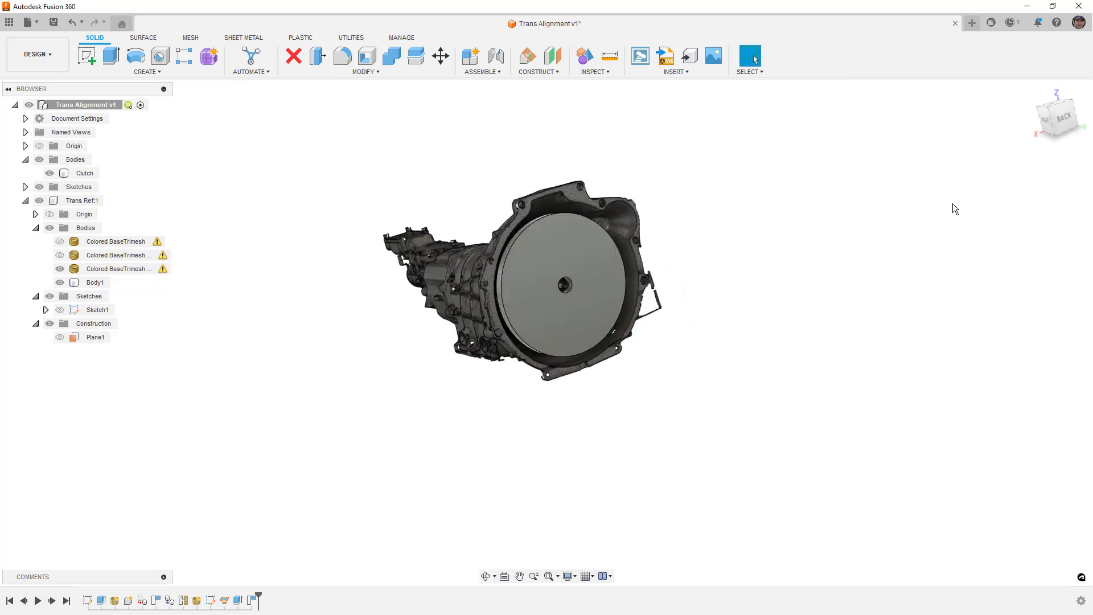
{"action": "left_click", "coordinate": [1068, 120]}
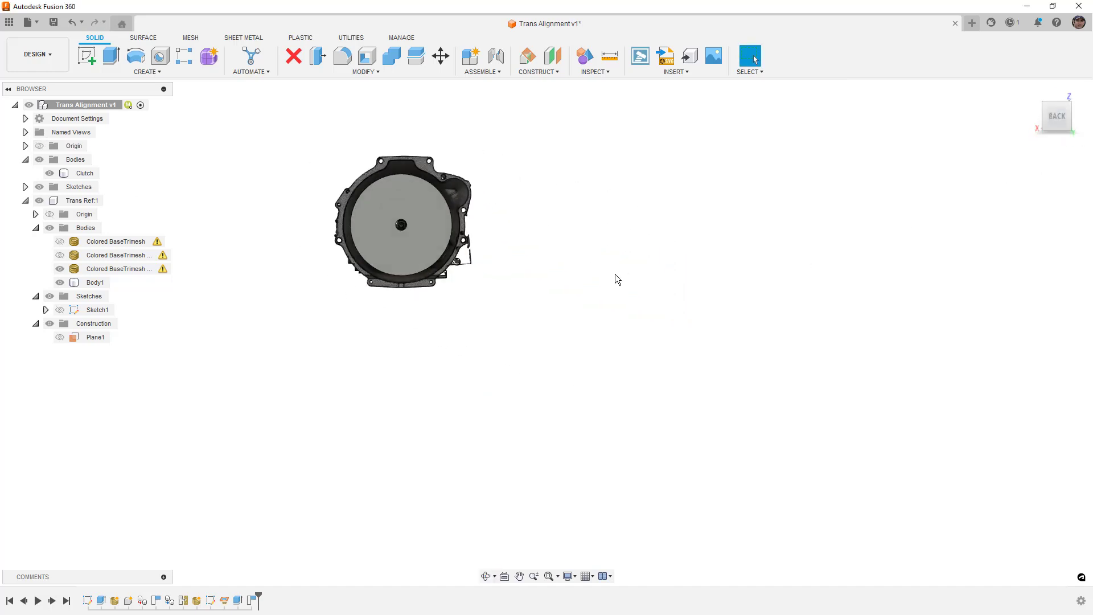
{"action": "middle_click_drag", "start_coordinate": [618, 276], "coordinate": [785, 345]}
{"action": "left_click", "coordinate": [555, 281]}
{"action": "scroll", "coordinate": [556, 278], "scroll_direction": "up", "scroll_amount": 3}
{"action": "left_click", "coordinate": [859, 221]}
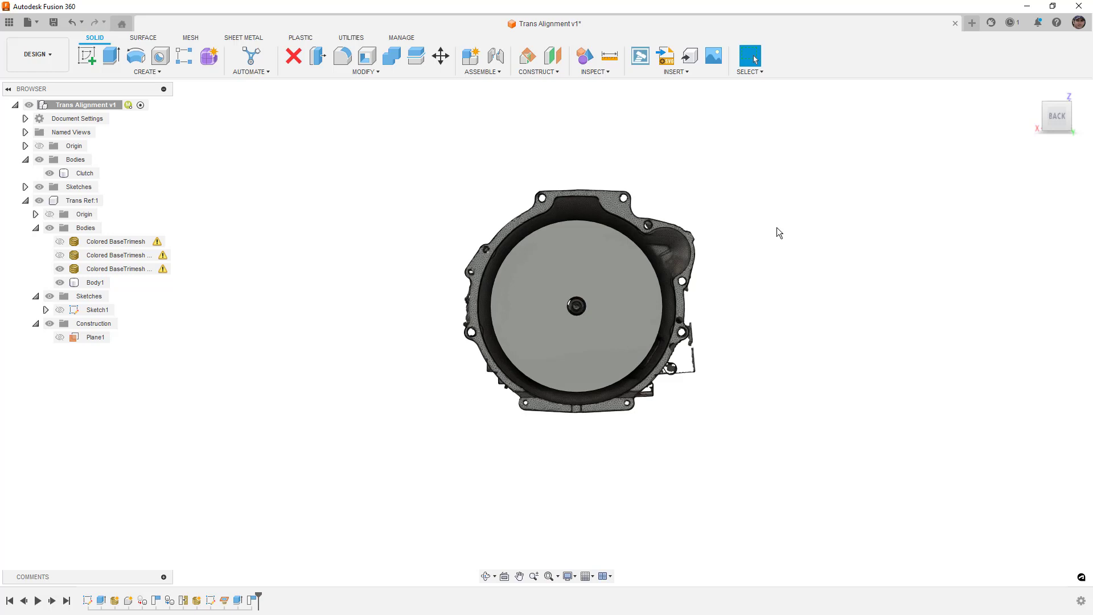
{"action": "left_click", "coordinate": [93, 338]}
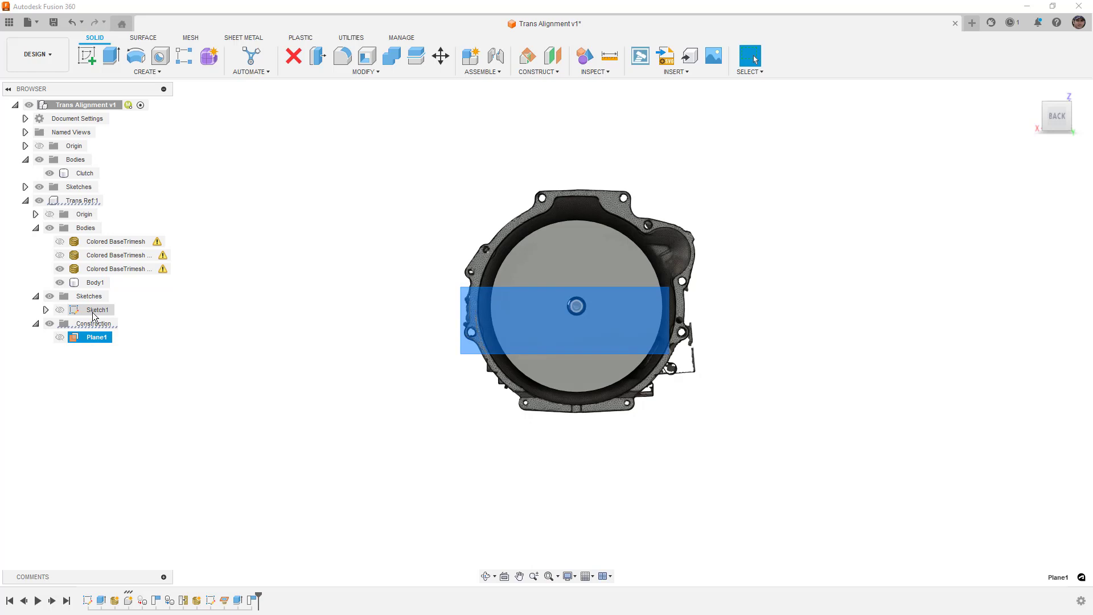
{"action": "left_click", "coordinate": [243, 289]}
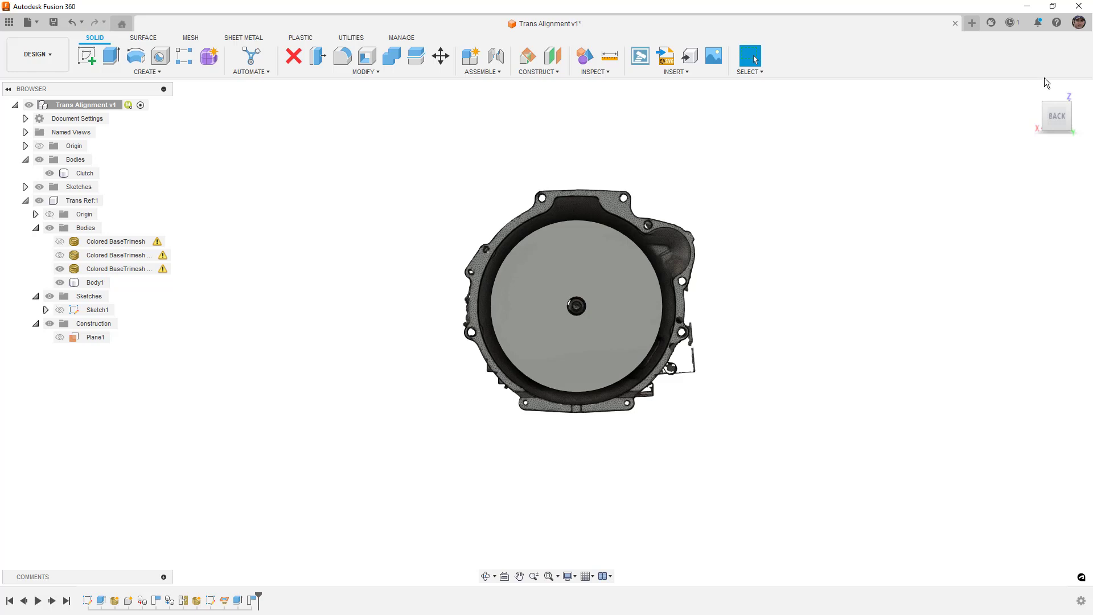
{"action": "left_click", "coordinate": [1033, 94]}
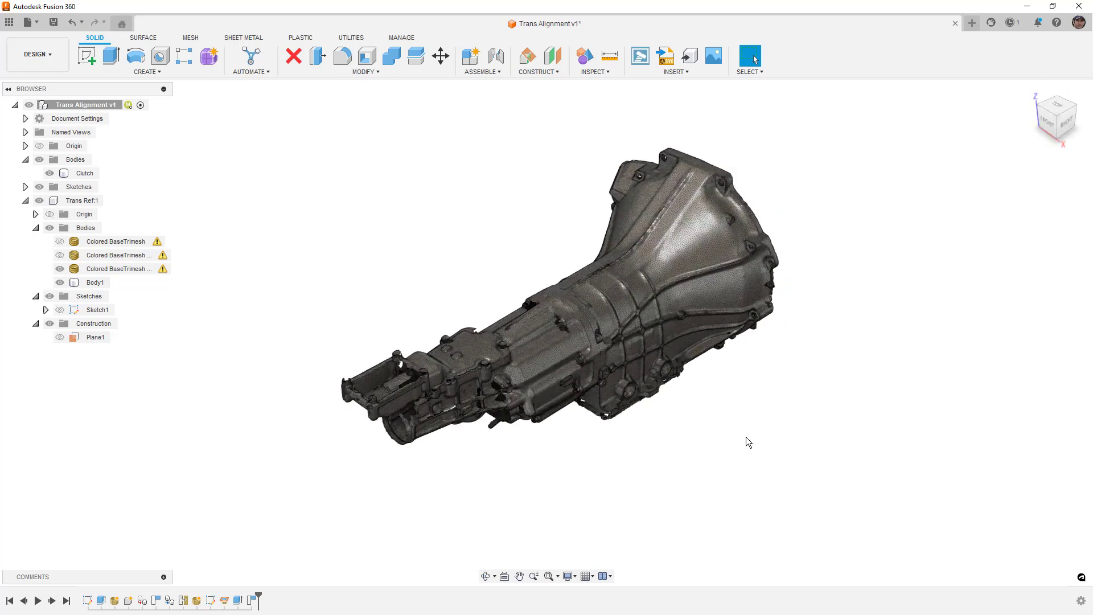